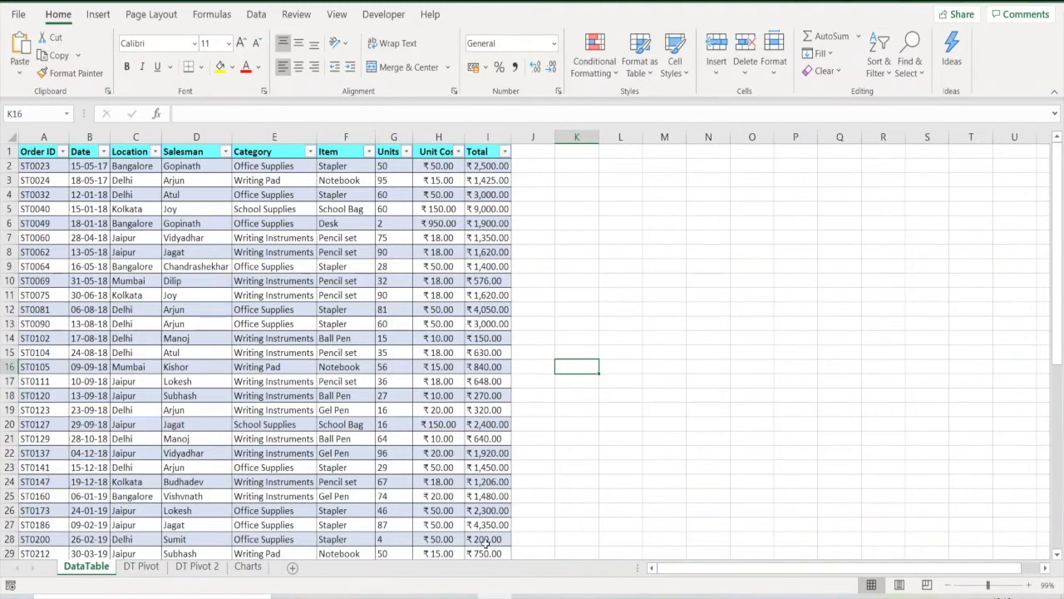
Review the yearly category sales pivot table on DT Pivot and the dated sales pivot table on DT Pivot 2.
click(141, 567)
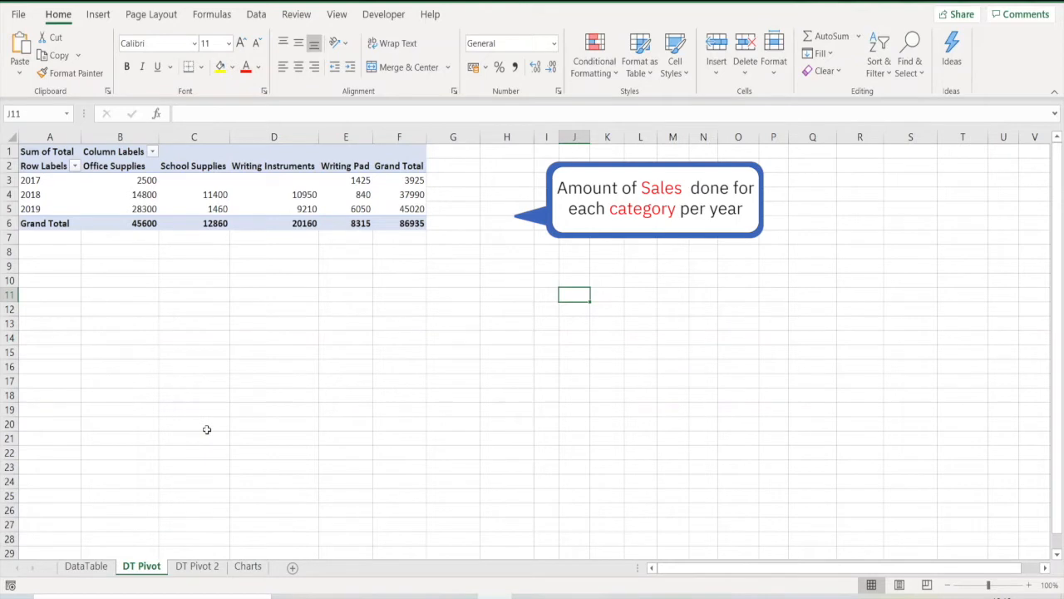
click(197, 566)
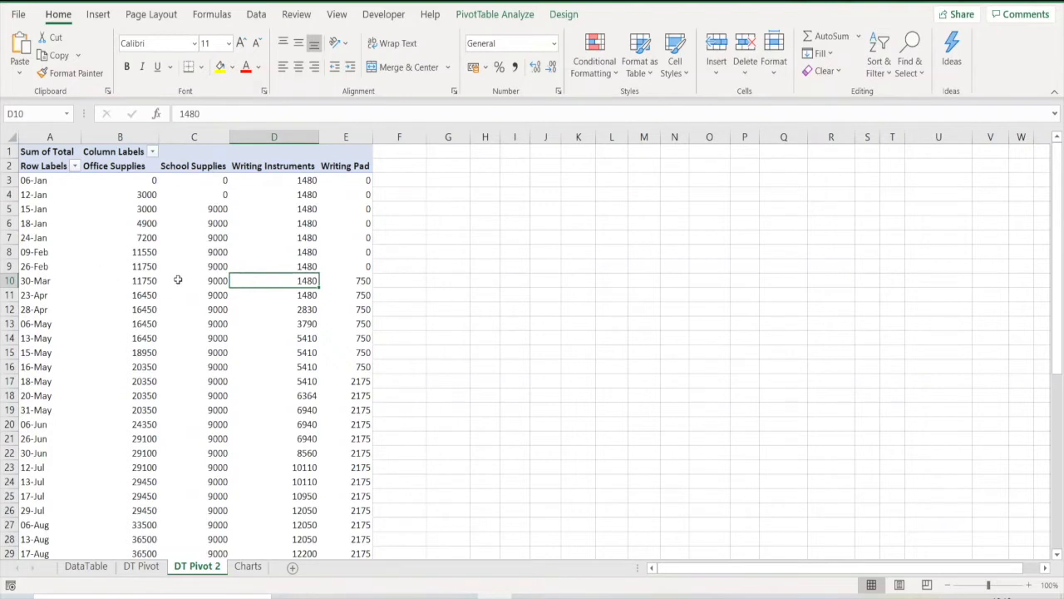
mouse_move(254, 323)
mouse_move(290, 301)
mouse_move(449, 7)
mouse_down()
mouse_move(452, 28)
mouse_move(597, 30)
mouse_up()
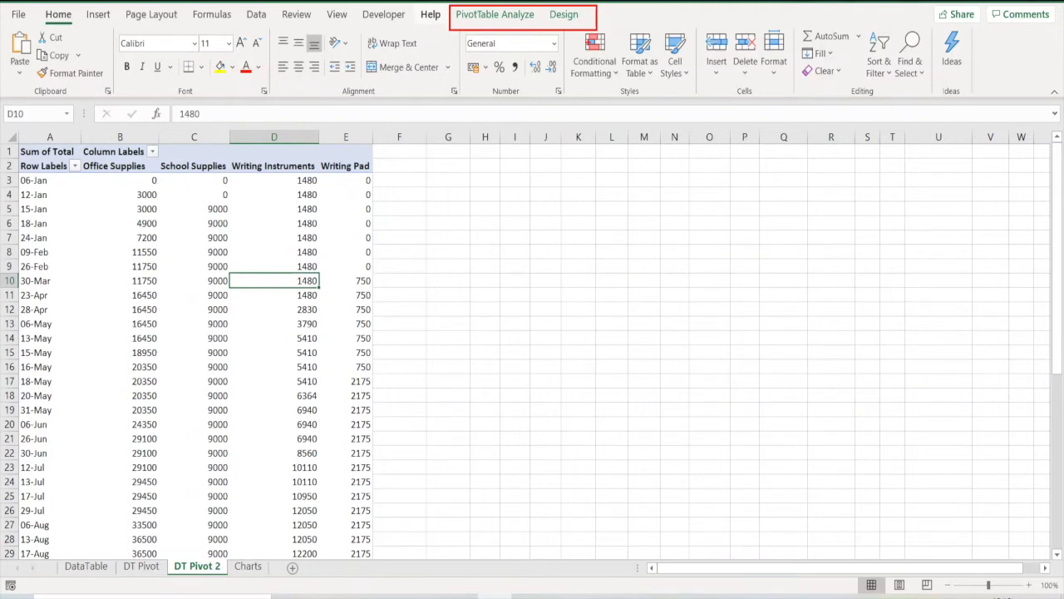
click(500, 17)
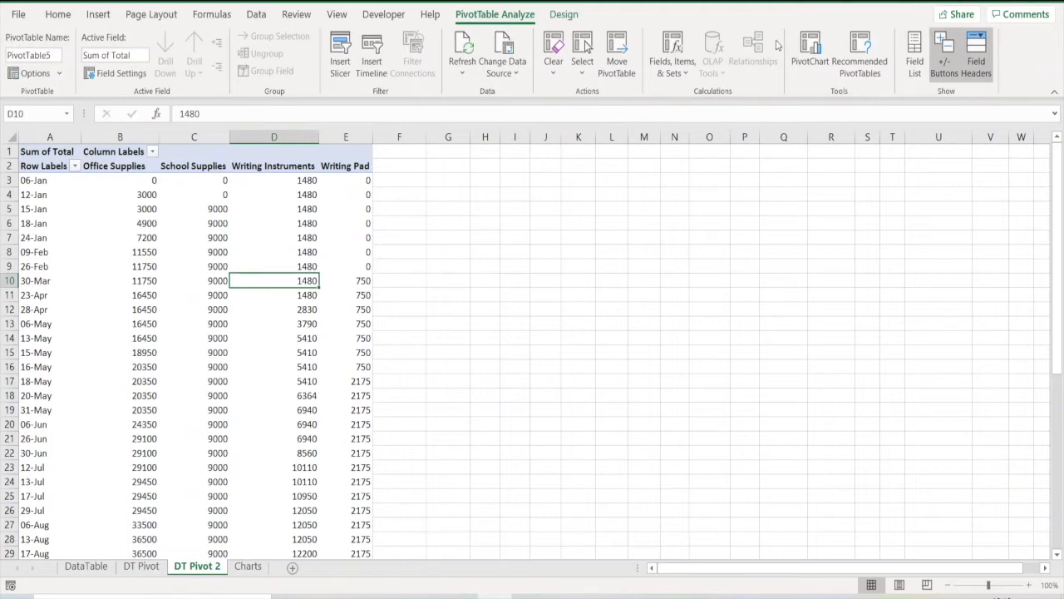
click(812, 67)
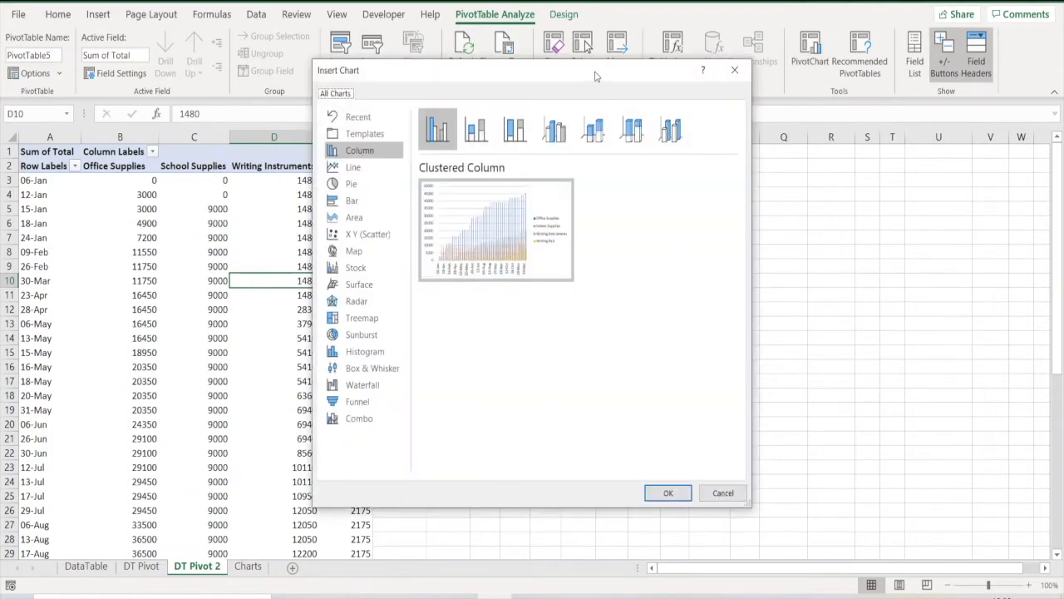
drag(596, 77, 785, 93)
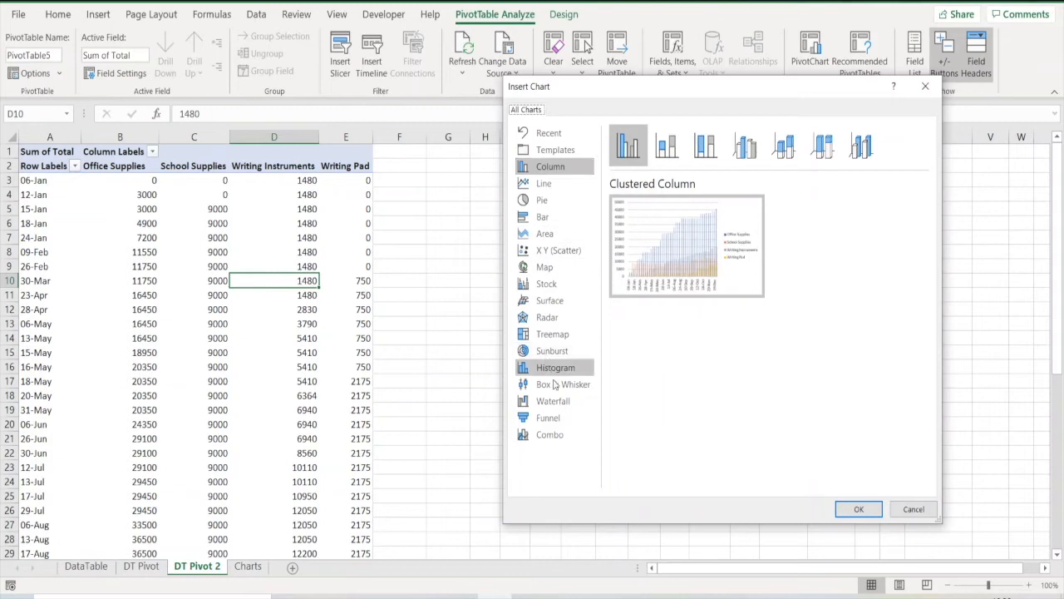
click(913, 509)
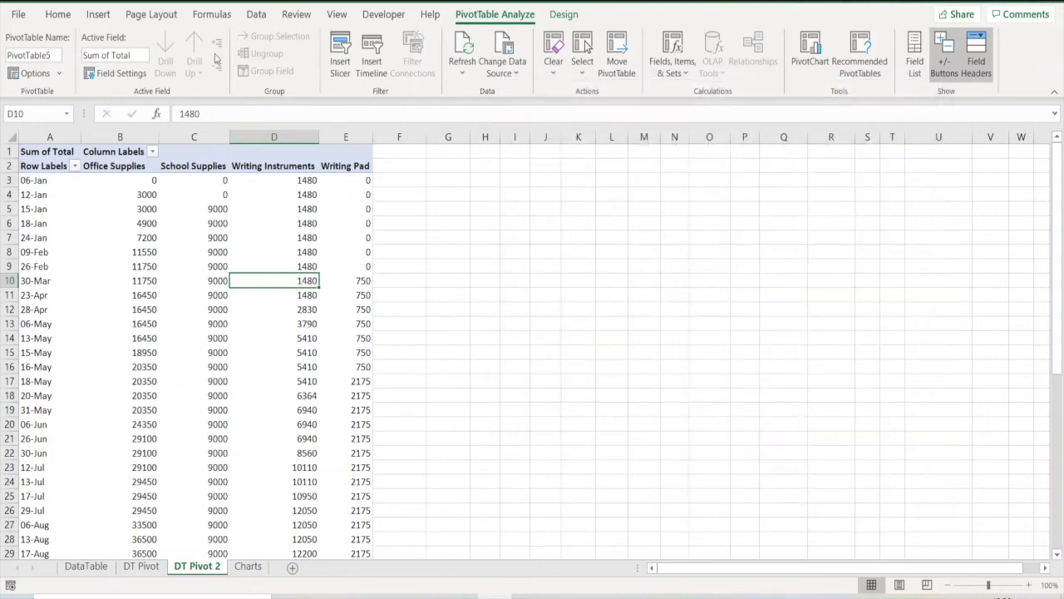
click(97, 15)
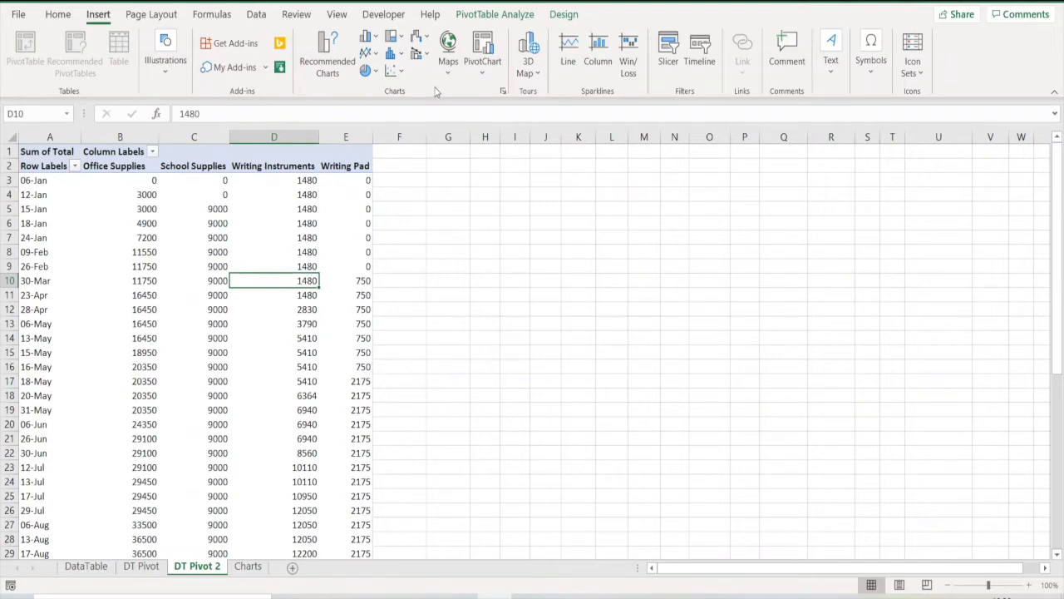
click(492, 15)
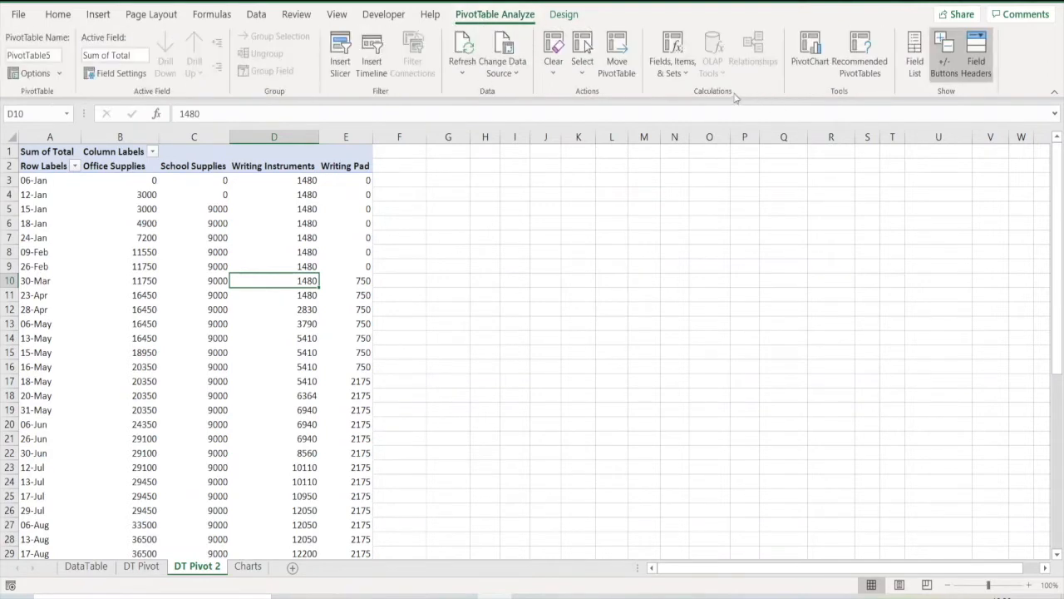
Insert a Line PivotChart based on the pivot table of the DT Pivot 2 sheet.
click(812, 65)
drag(560, 77, 705, 75)
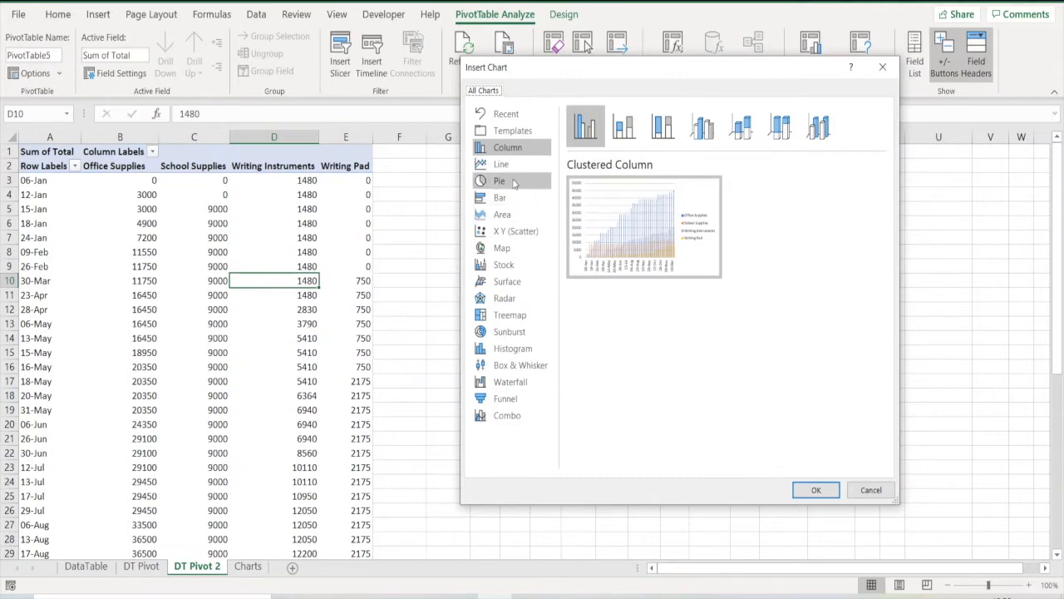
click(502, 165)
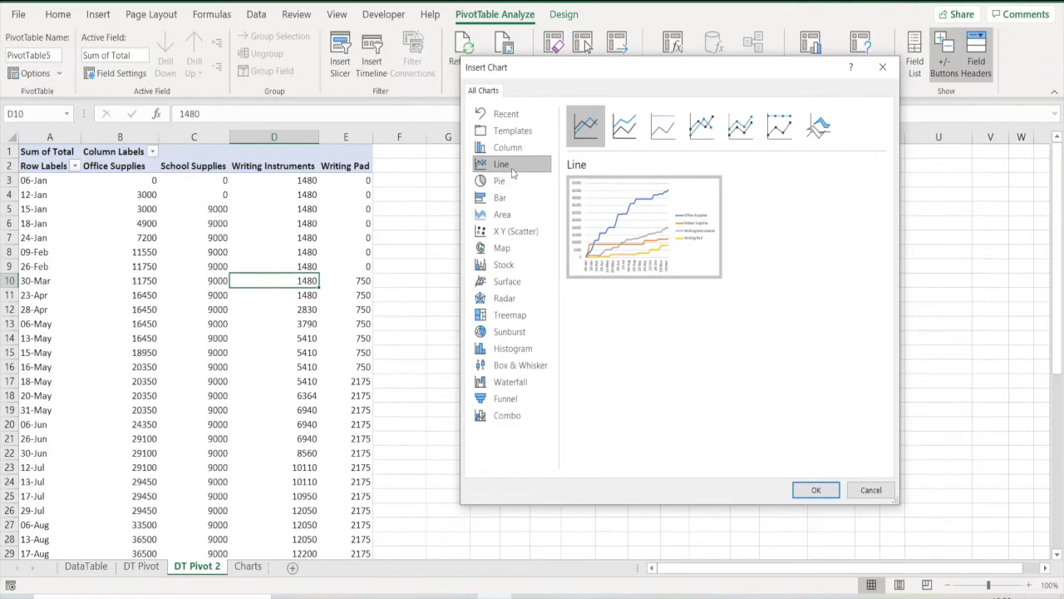
mouse_move(675, 268)
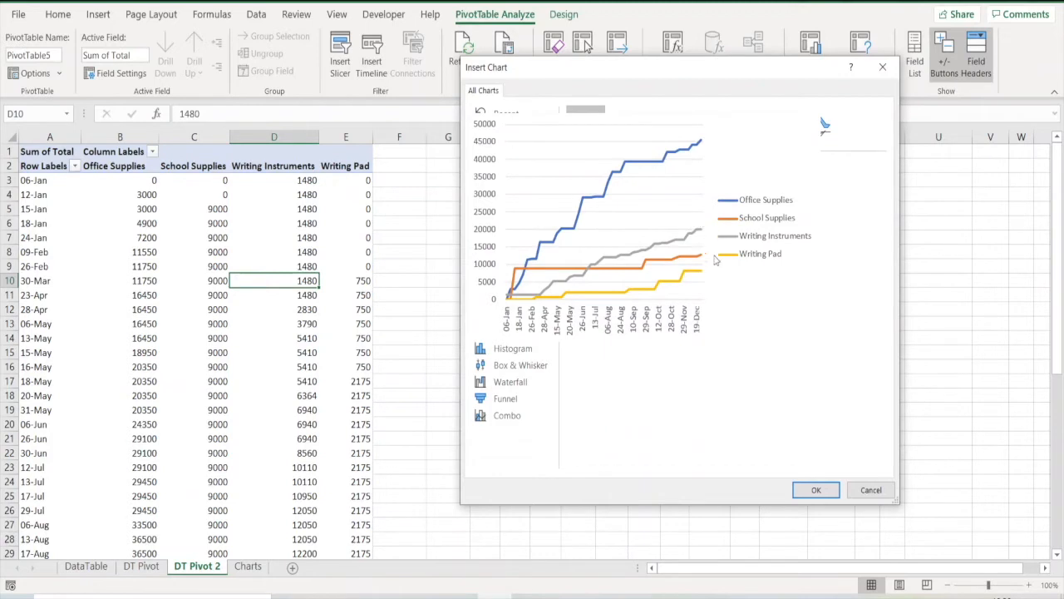
click(816, 491)
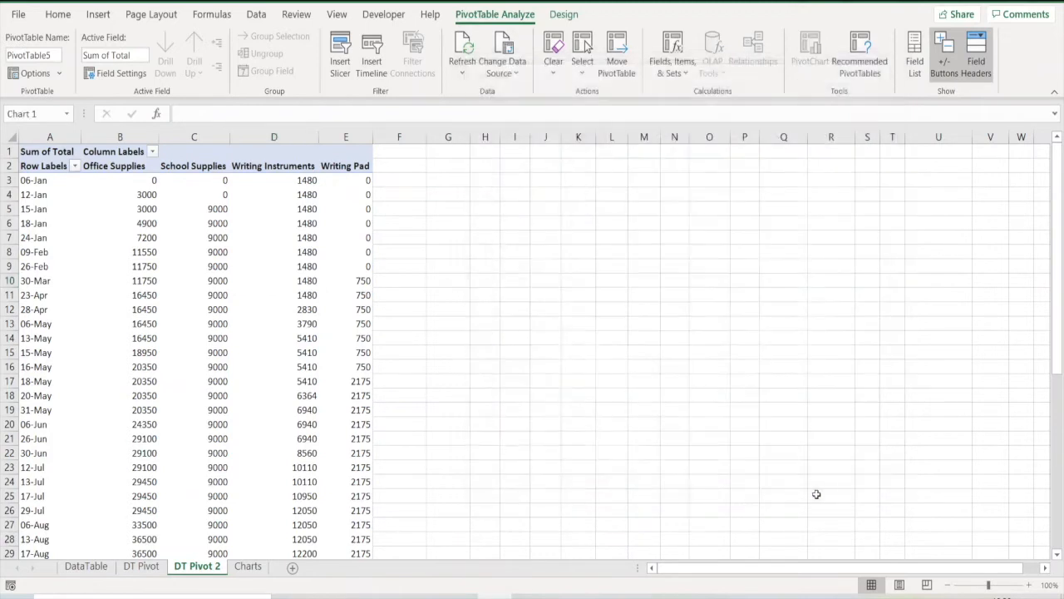
Place the line chart beside the pivot table near row 2 and enlarge it to about 10.16 cm high and 16.51 cm wide.
mouse_move(589, 259)
mouse_down()
mouse_move(698, 193)
mouse_move(674, 168)
mouse_up()
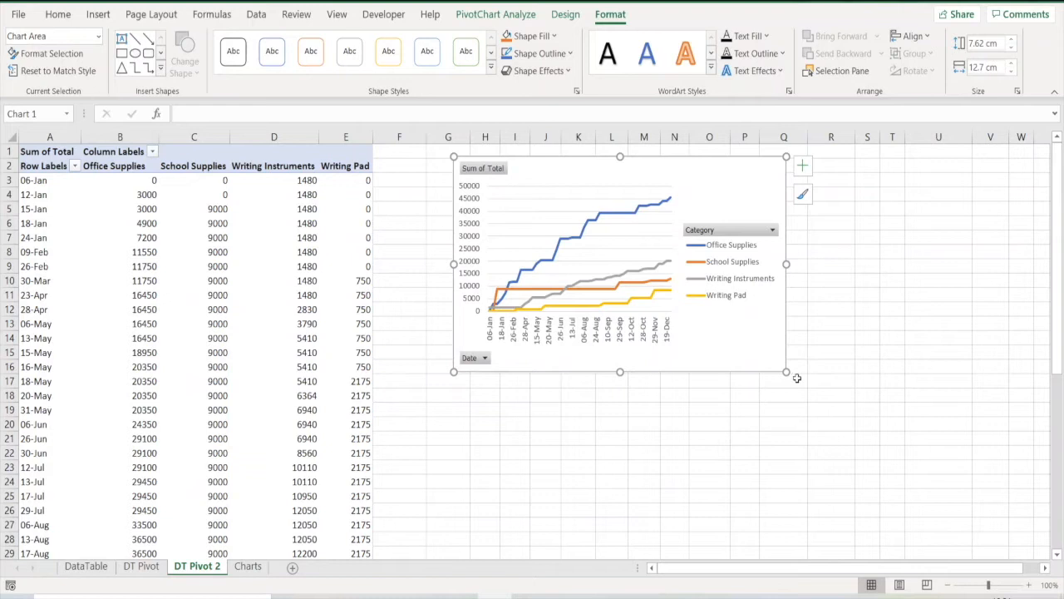
drag(787, 371, 886, 443)
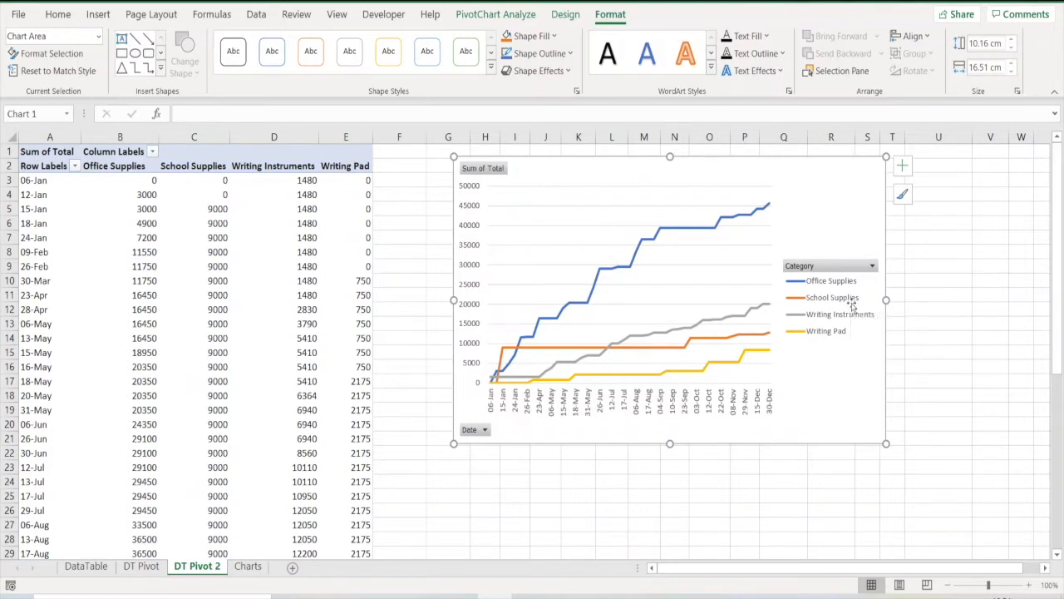
Filter the line chart's Category field to exclude Writing Instruments and Writing Pad.
click(872, 267)
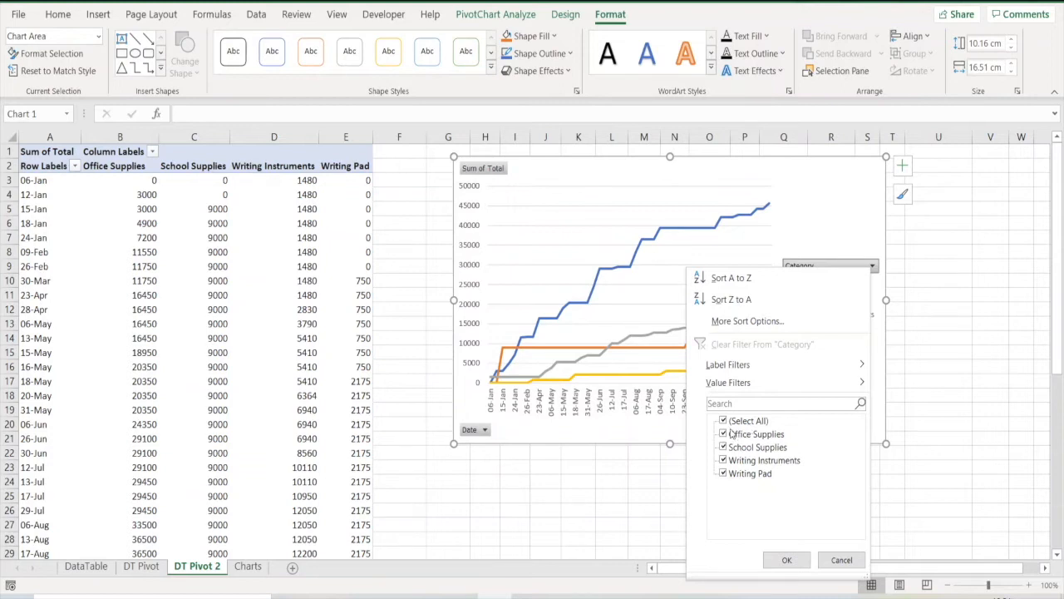
click(724, 461)
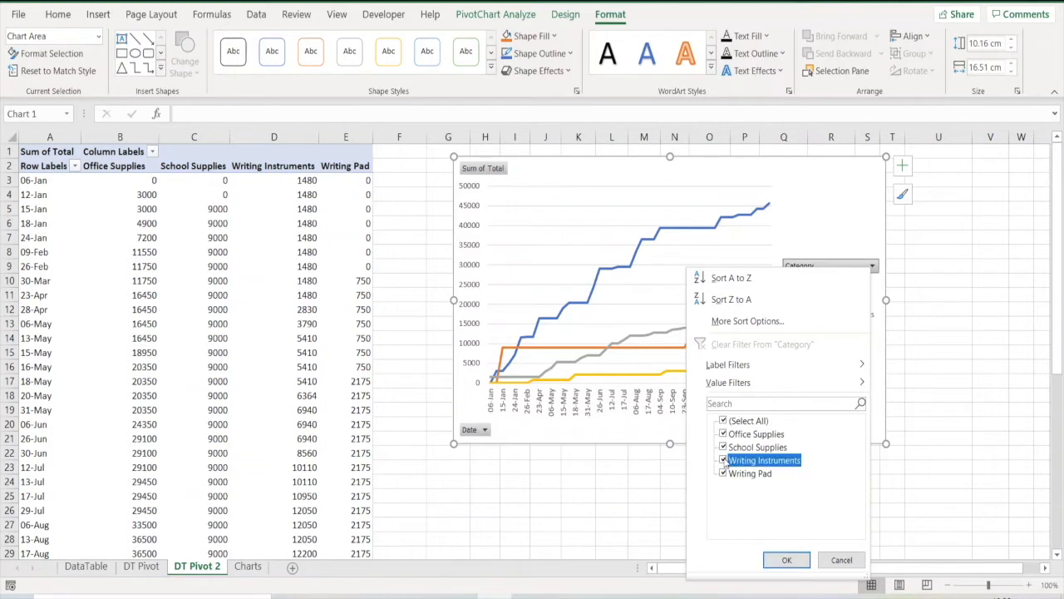
click(725, 475)
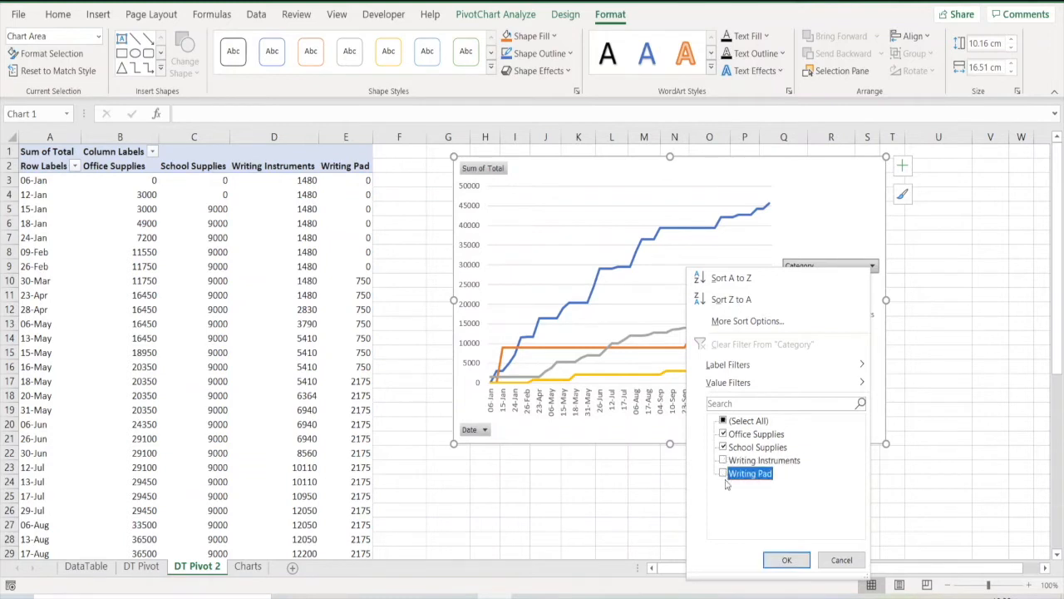
click(786, 560)
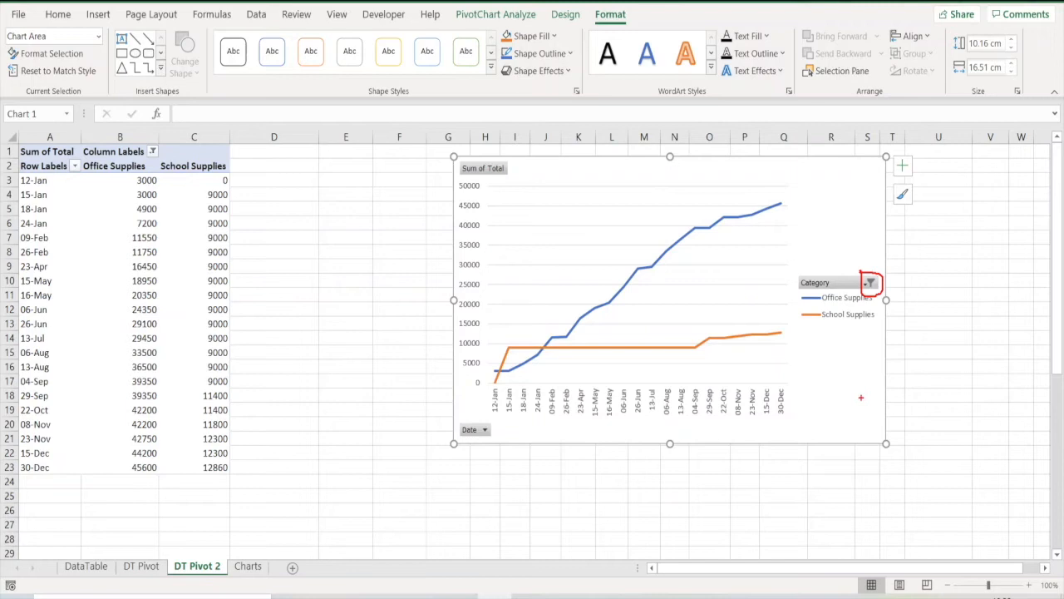
key(Escape)
Reset the line chart's Category filter by selecting all categories.
click(870, 283)
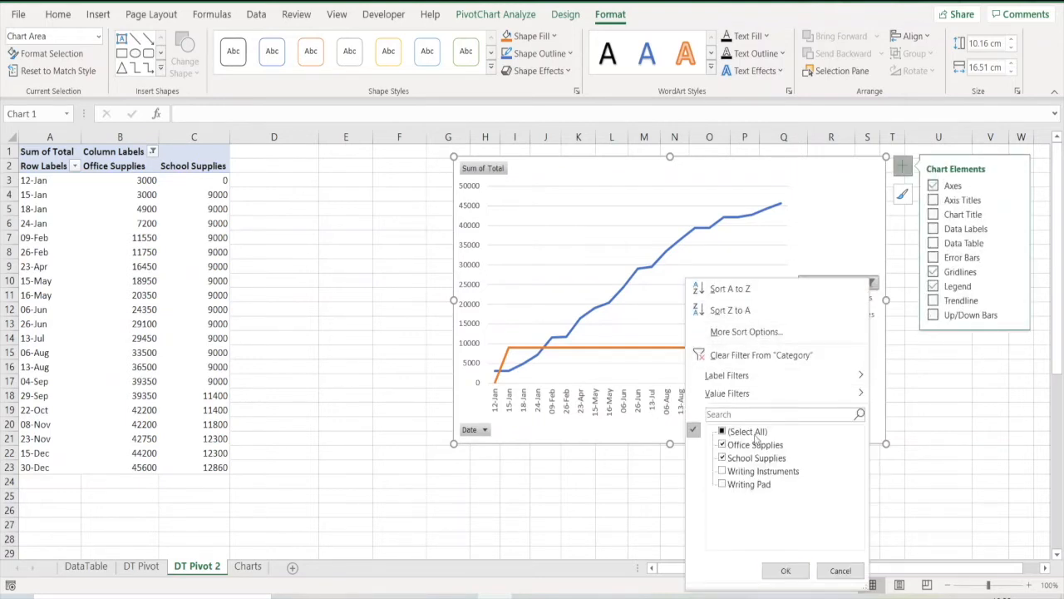
click(786, 570)
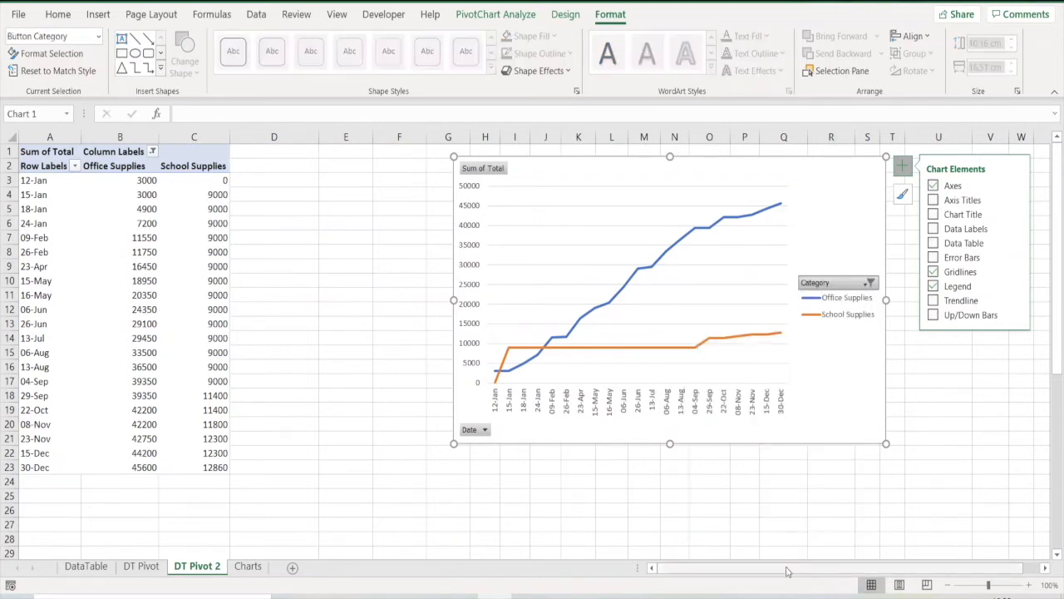
click(870, 284)
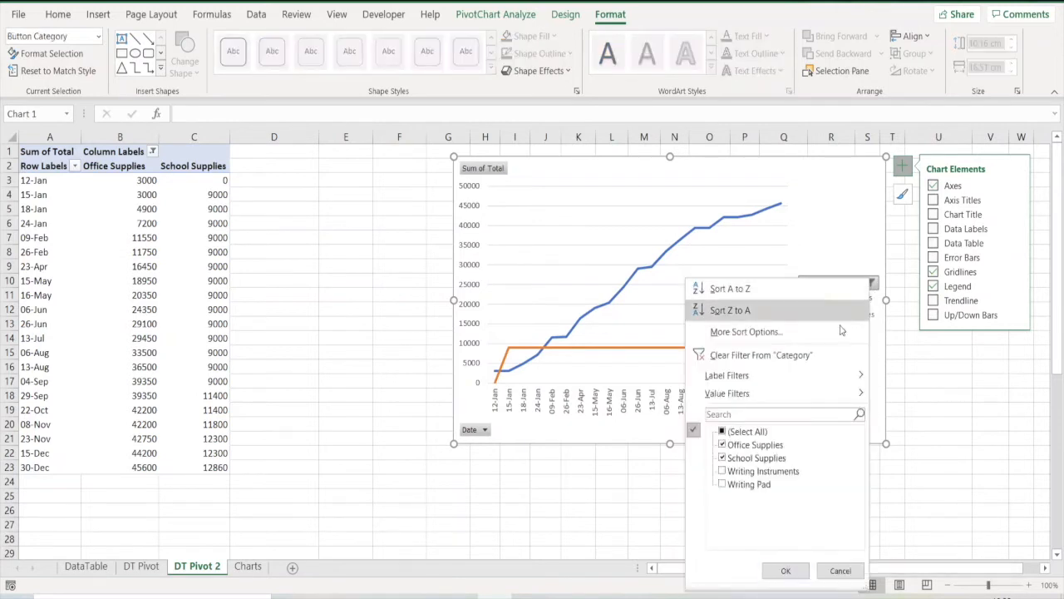
click(723, 432)
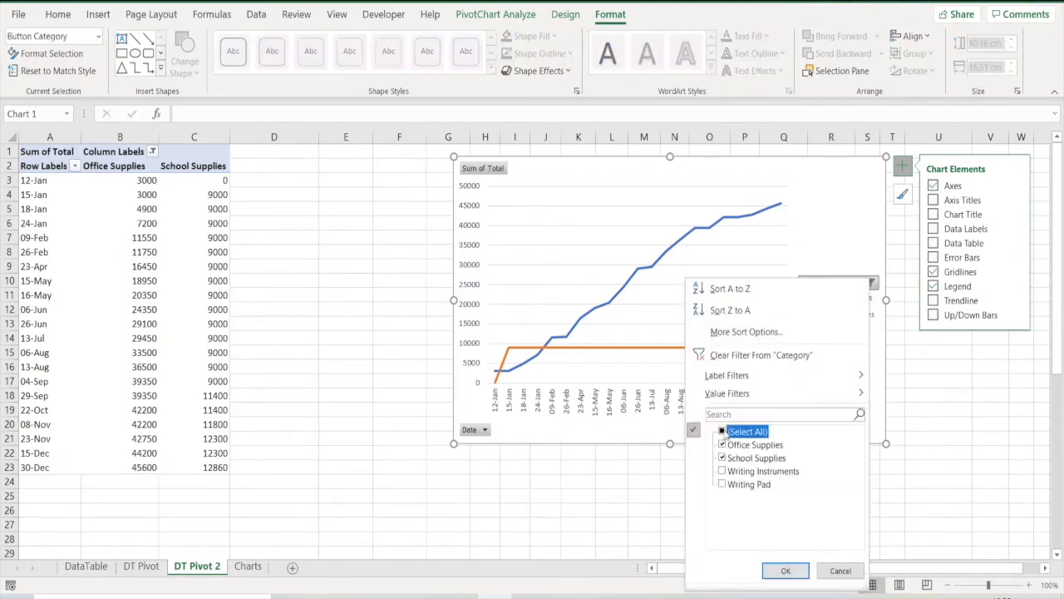
click(786, 570)
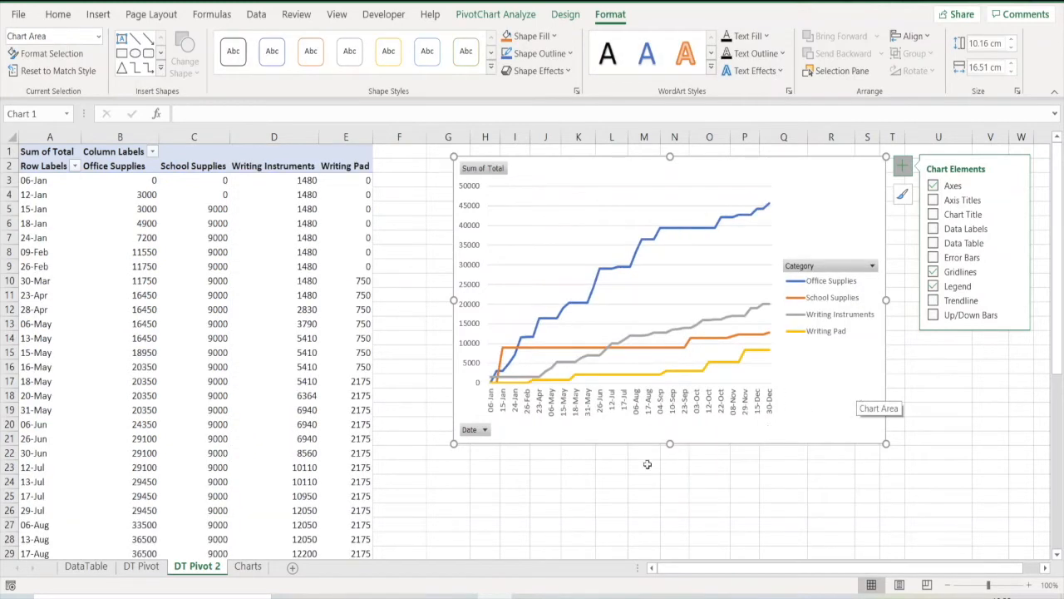
Examine the dates offered by the line chart's Date filter, leave it without applying anything and deselect the chart.
click(485, 430)
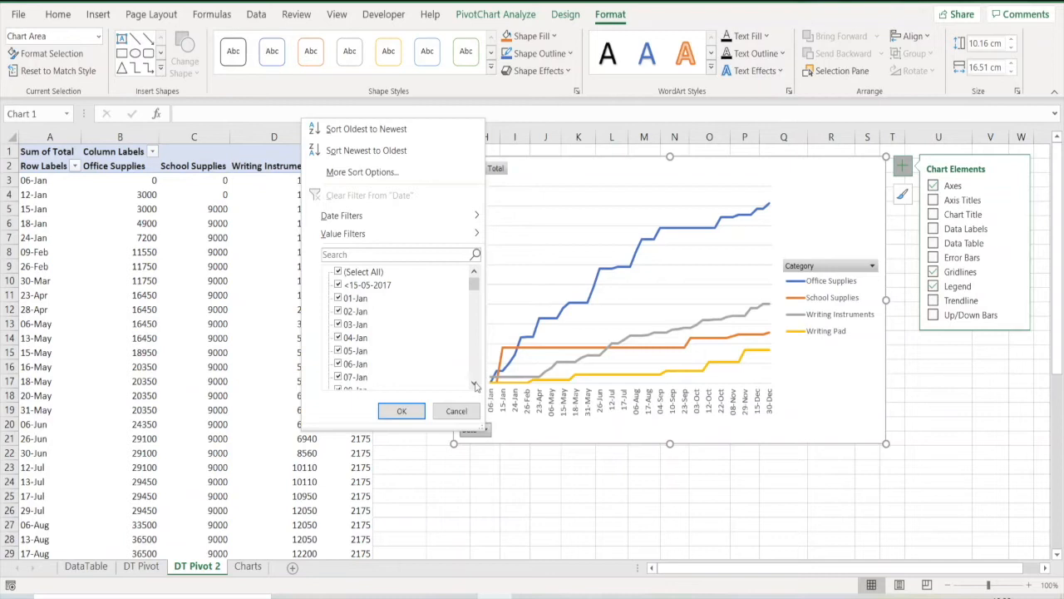
drag(475, 287, 476, 333)
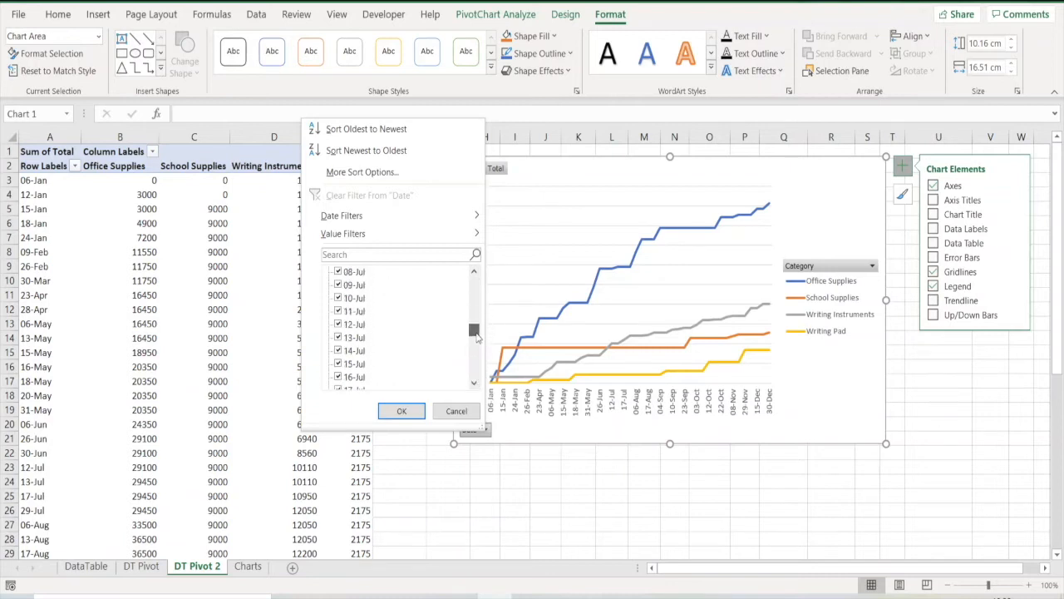
click(456, 411)
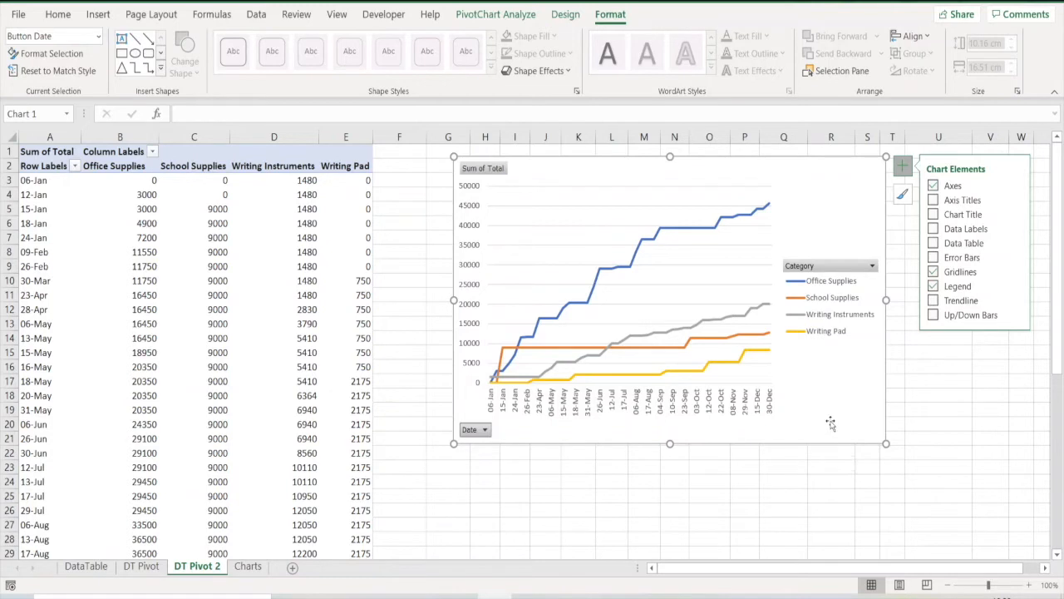
click(910, 395)
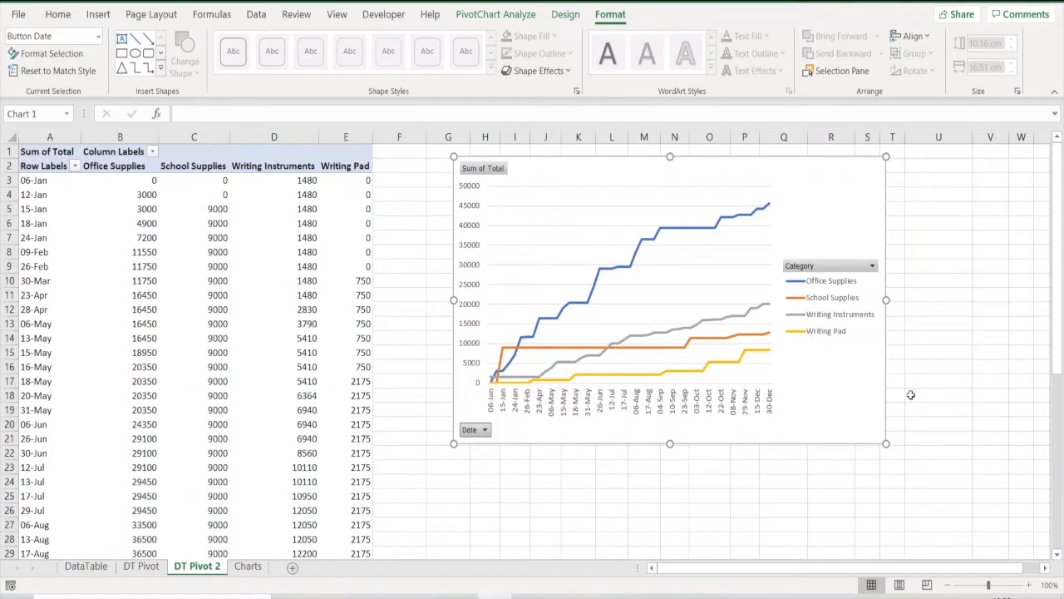
click(909, 395)
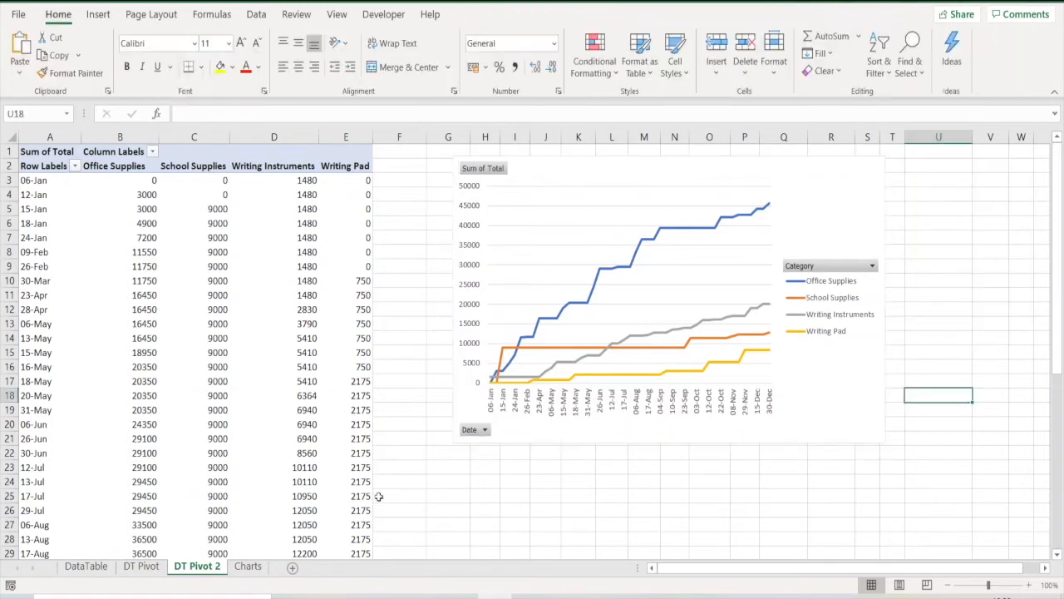
Insert a Clustered Column PivotChart based on the yearly category sales pivot table of the DT Pivot sheet.
click(140, 568)
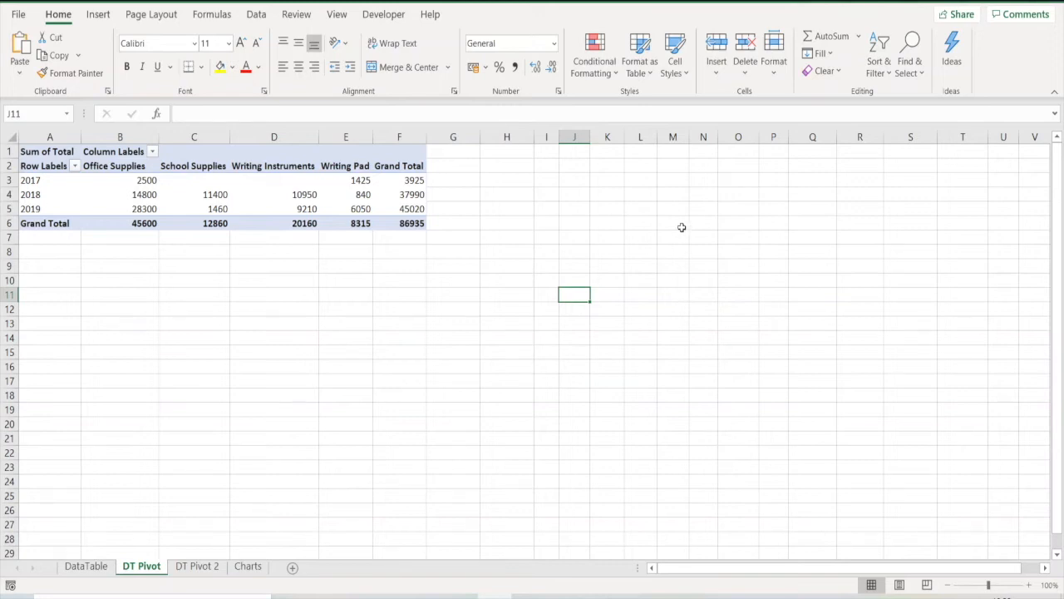
click(310, 195)
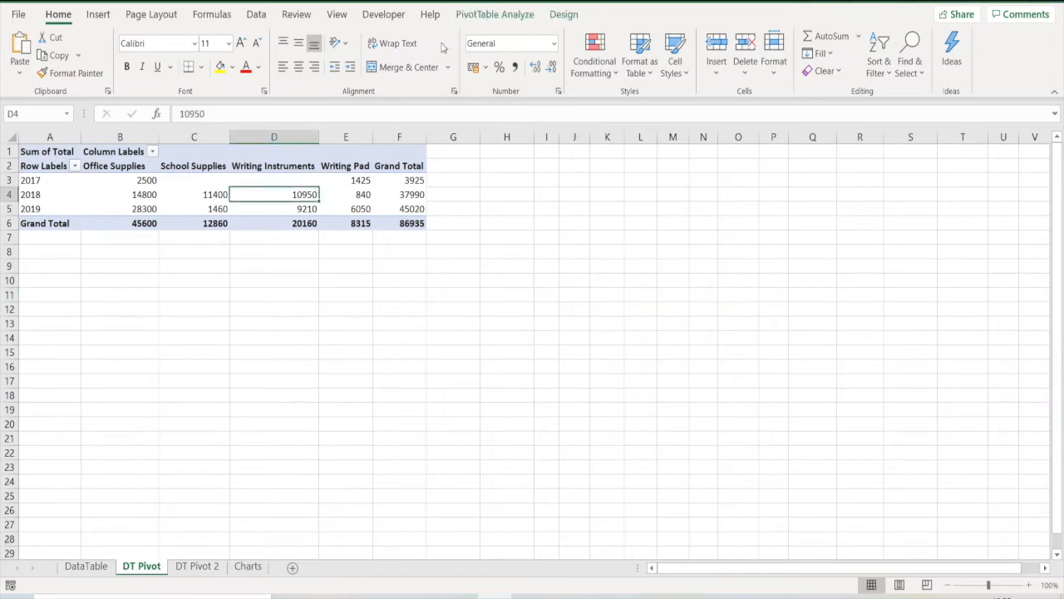
click(492, 17)
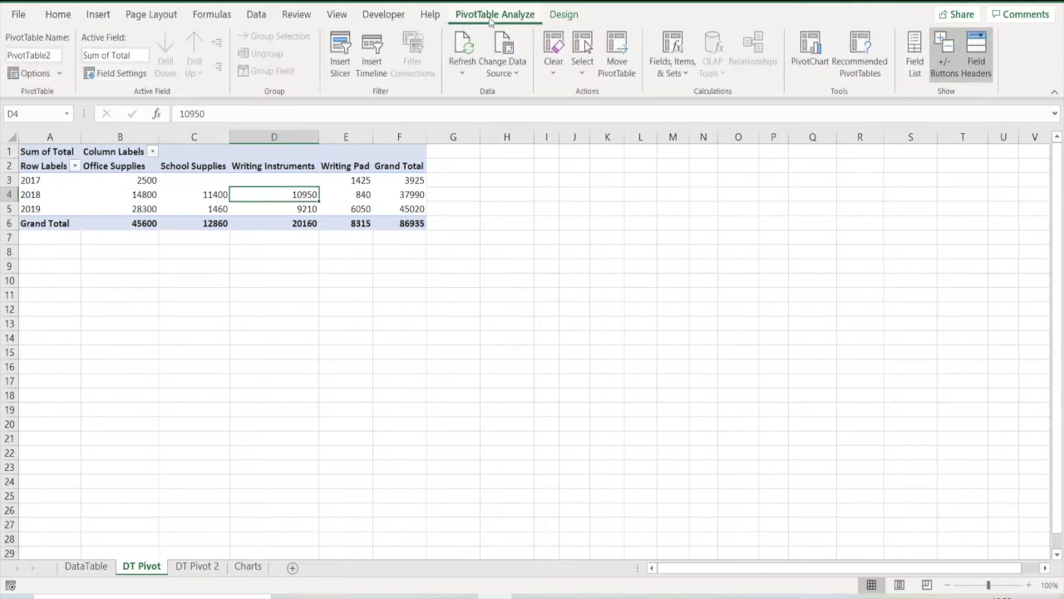
click(798, 73)
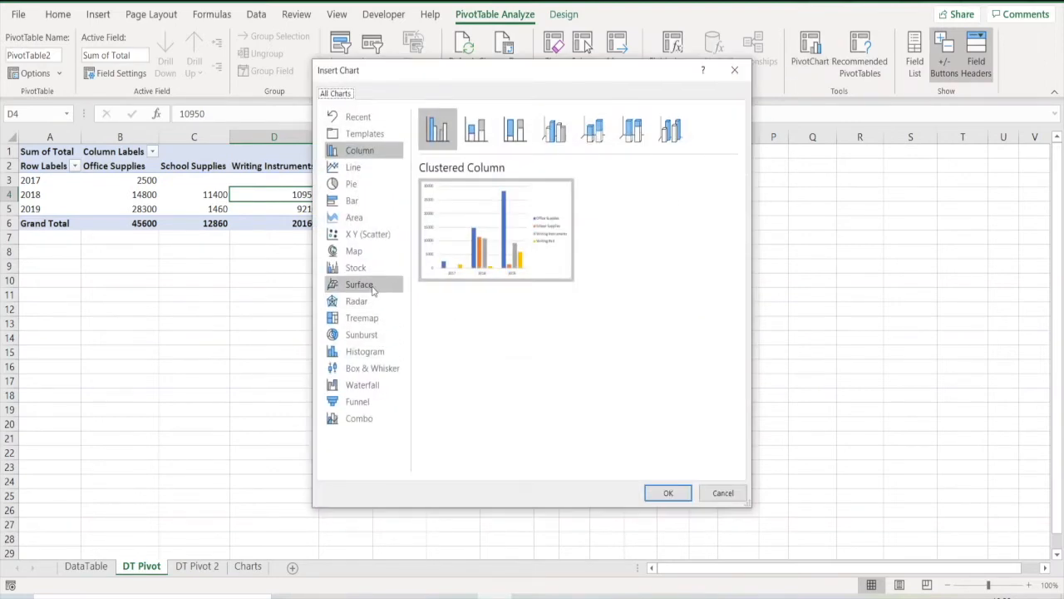
mouse_move(505, 277)
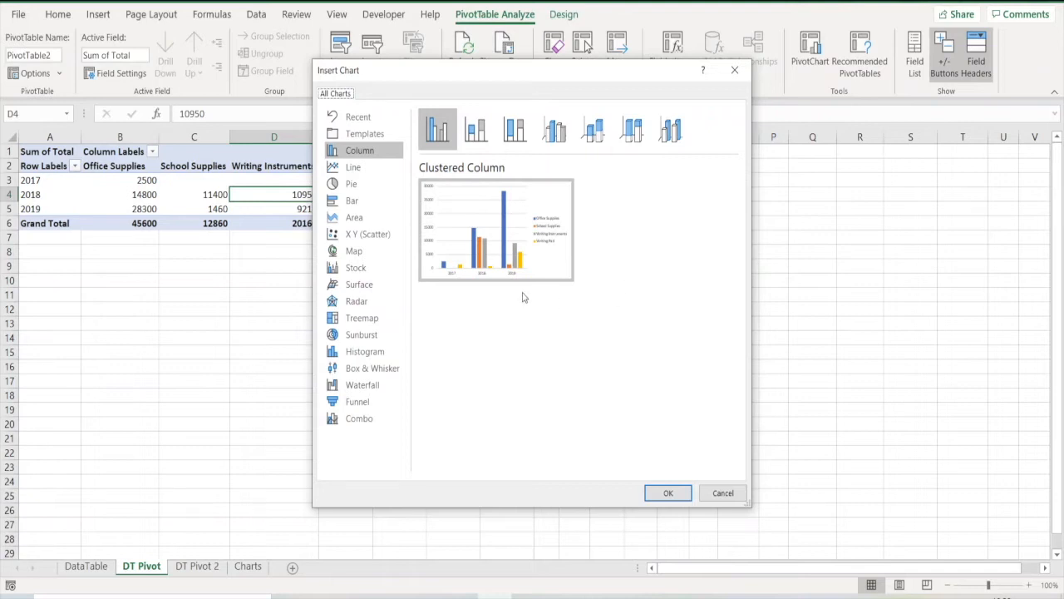
click(669, 493)
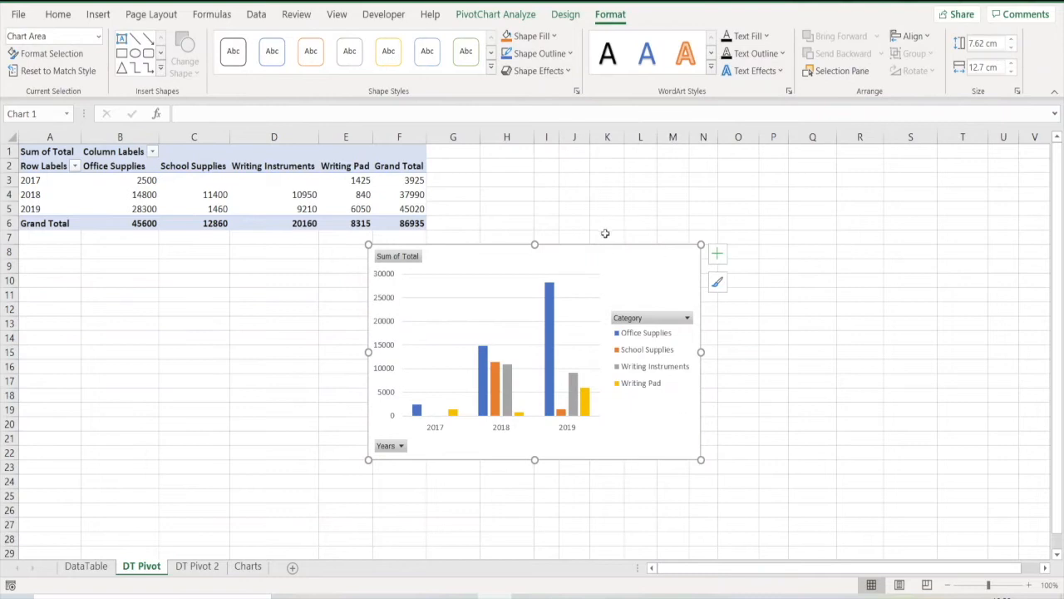
Reposition the clustered column chart beside the pivot table on the DT Pivot sheet, starting around column H and row 4.
drag(621, 262, 758, 214)
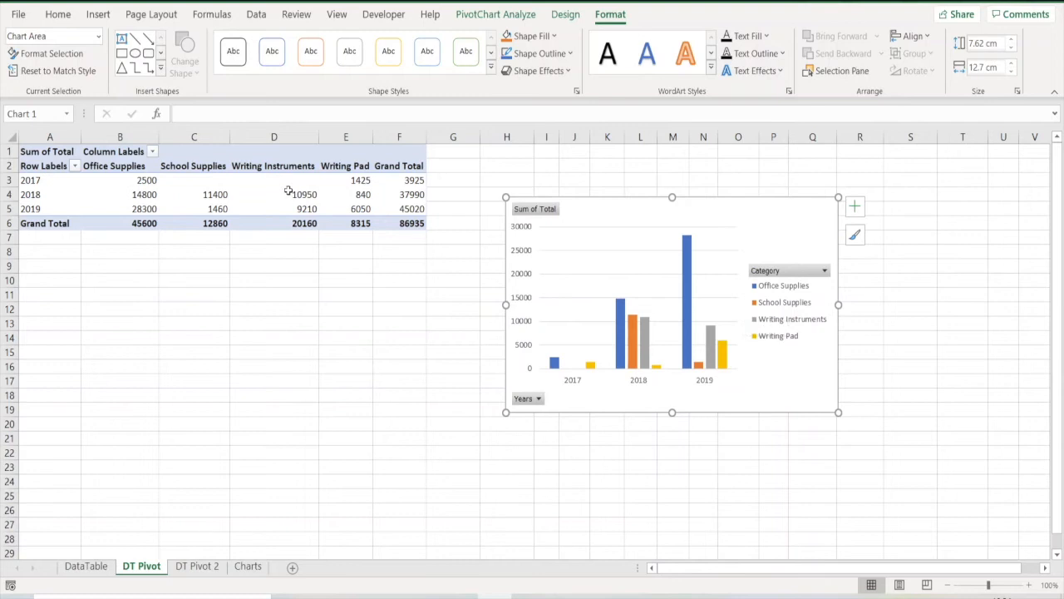
mouse_move(284, 196)
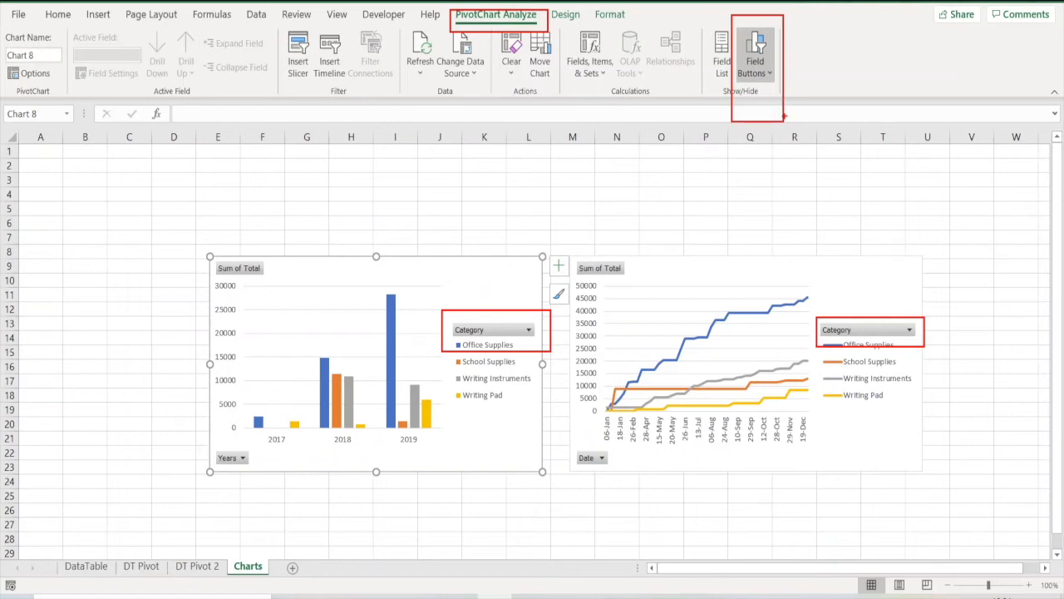
Hide all field buttons on both the column chart and the line chart of the Charts sheet.
click(772, 75)
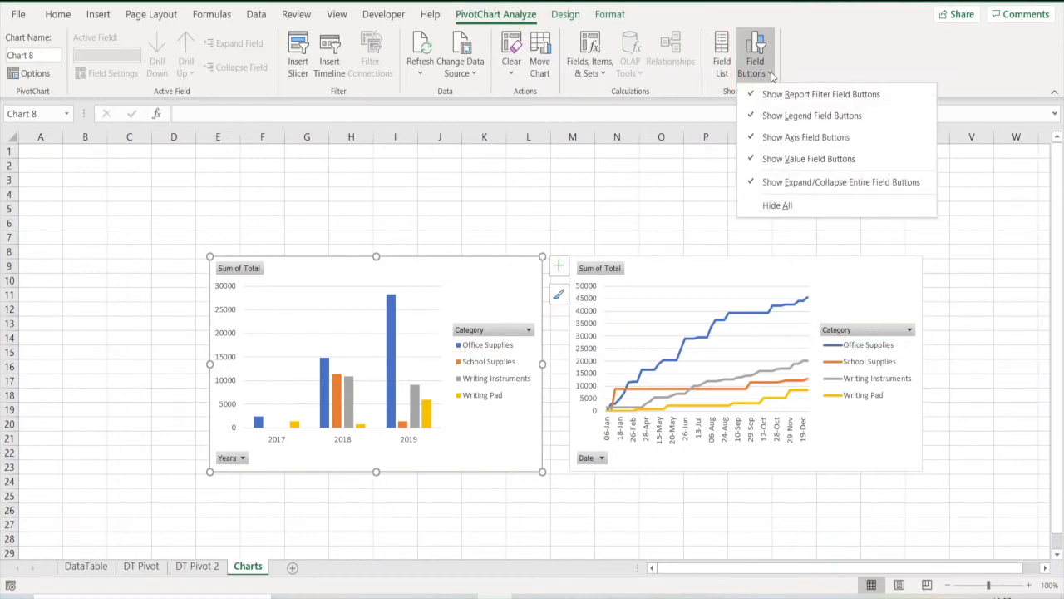
click(778, 206)
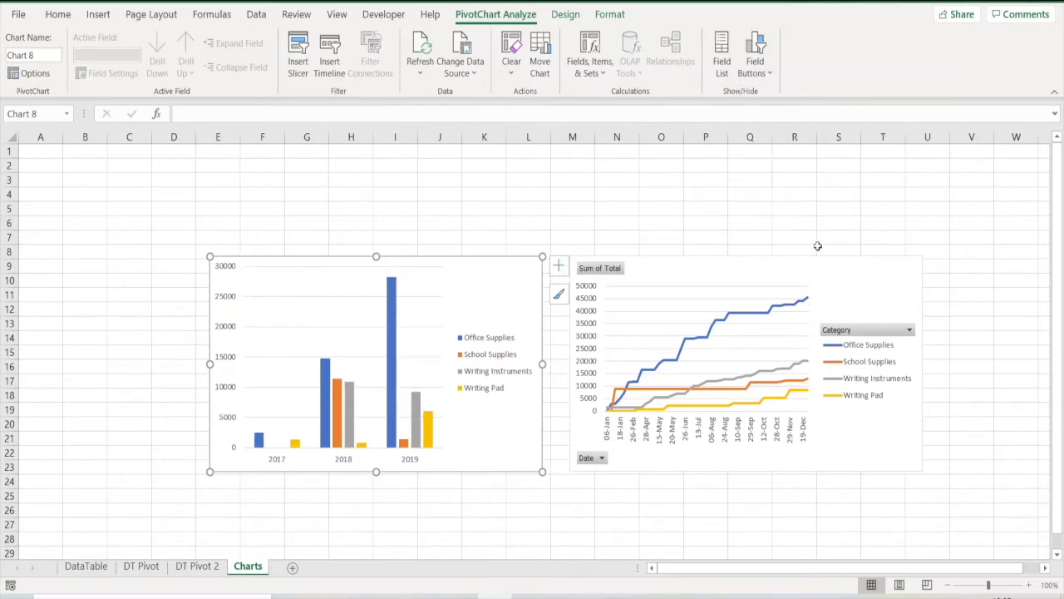
click(874, 308)
click(772, 74)
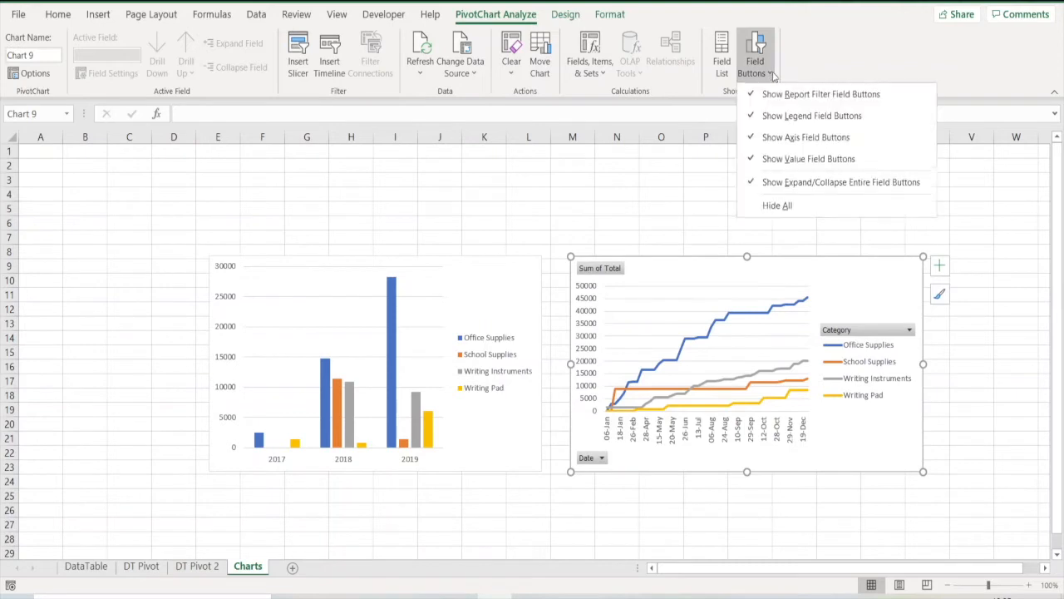
click(788, 208)
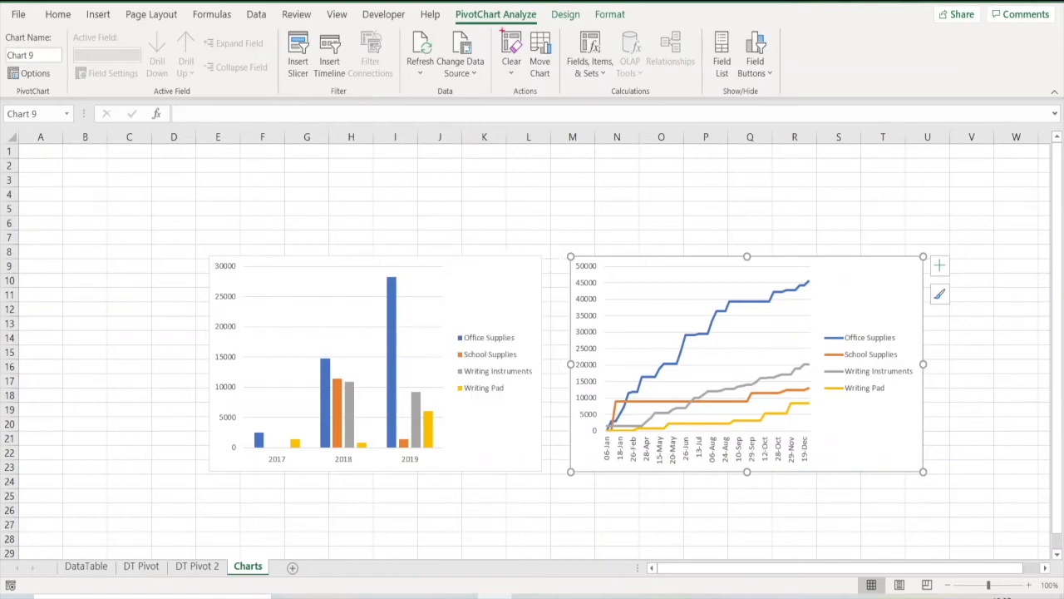
Insert Months and Years slicers for the line chart.
mouse_move(446, 4)
mouse_down()
mouse_move(468, 35)
mouse_move(548, 29)
mouse_up()
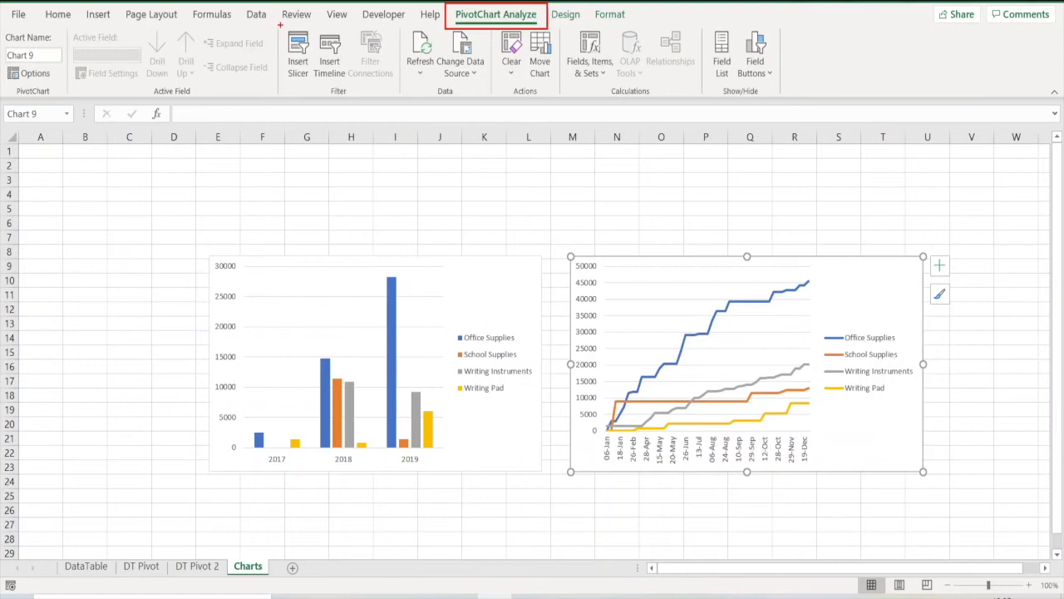
mouse_move(280, 23)
mouse_down()
mouse_move(284, 86)
mouse_move(317, 95)
mouse_up()
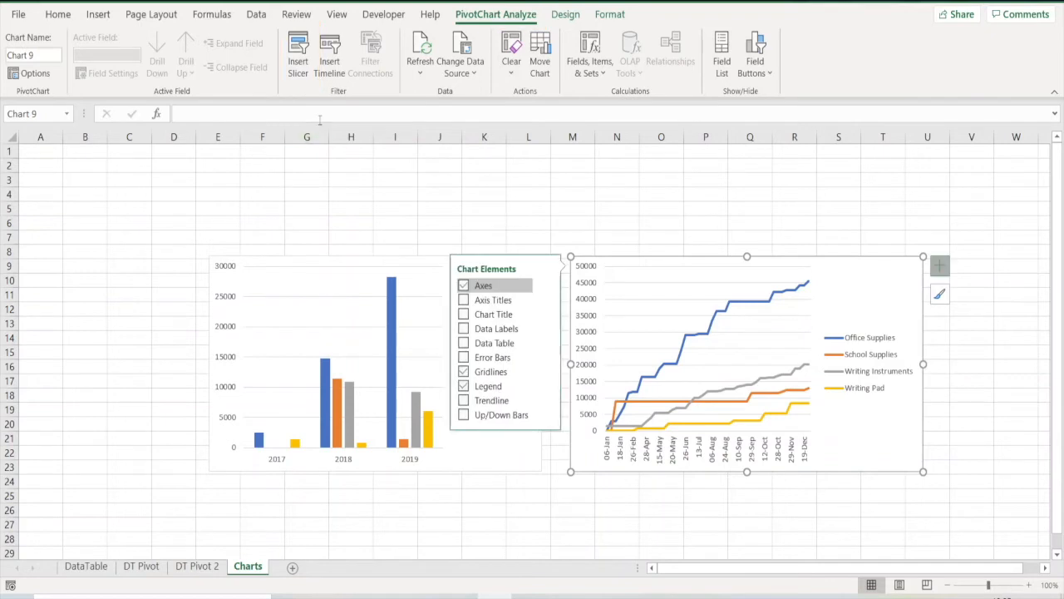
click(299, 52)
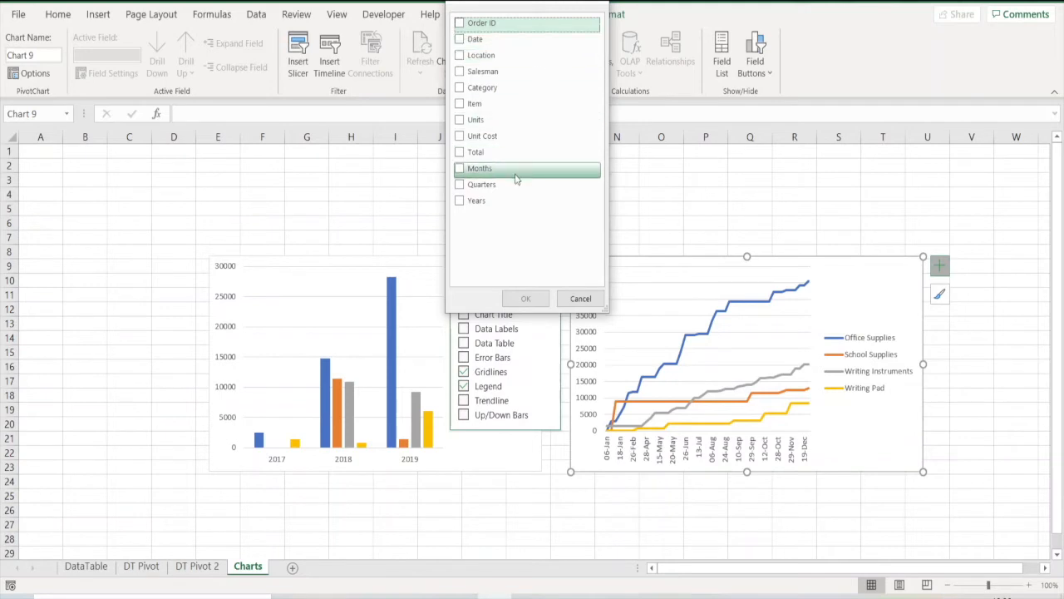
click(457, 204)
click(466, 171)
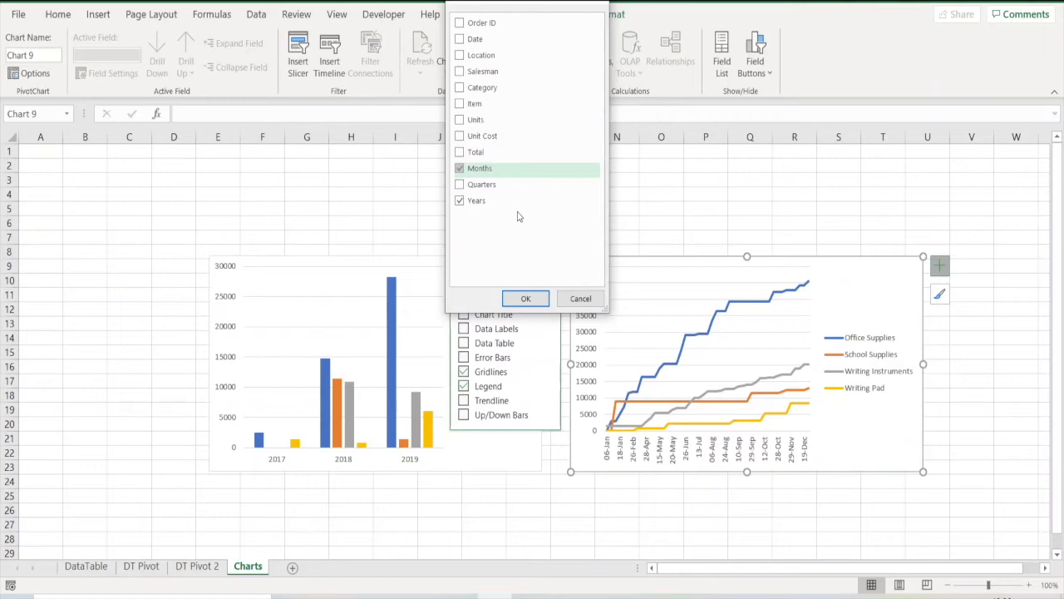
click(536, 301)
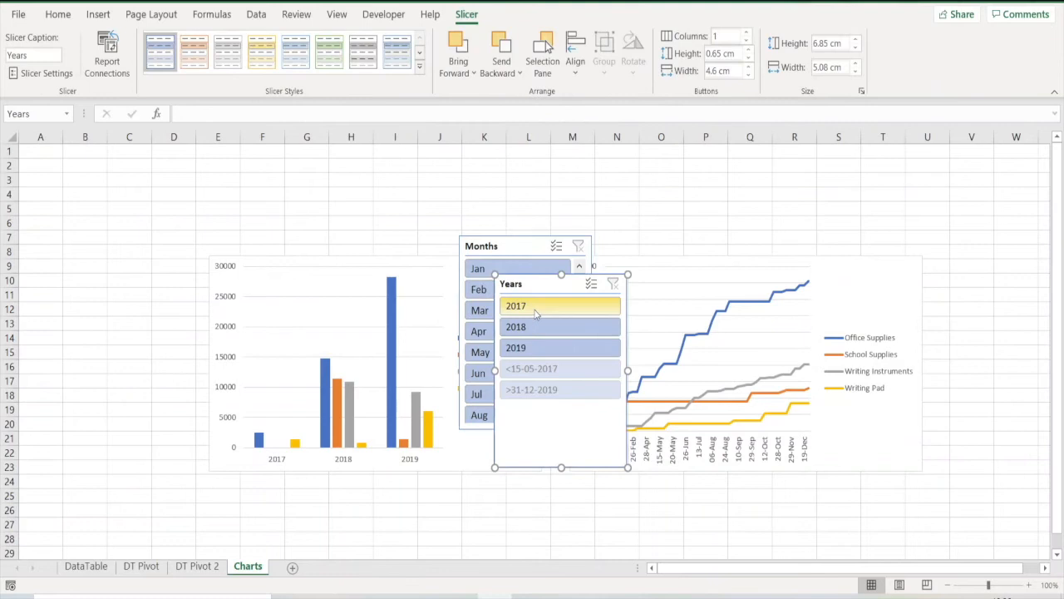
Place the Years slicer above the Months slicer beside the column chart and shorten the Years slicer to about 3.22 cm high.
drag(527, 246, 91, 326)
drag(511, 285, 58, 163)
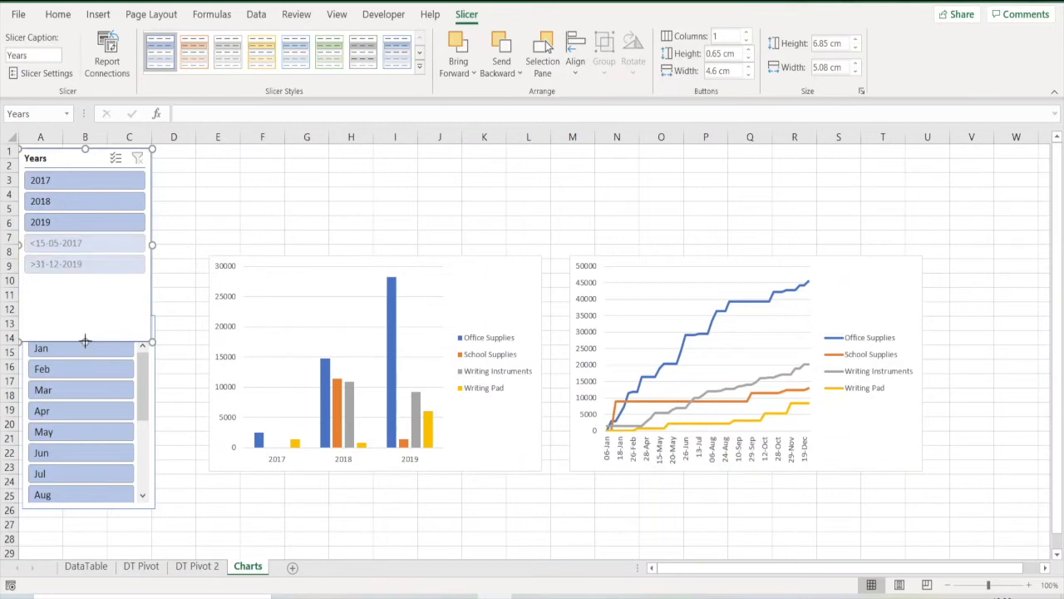
drag(104, 247, 106, 241)
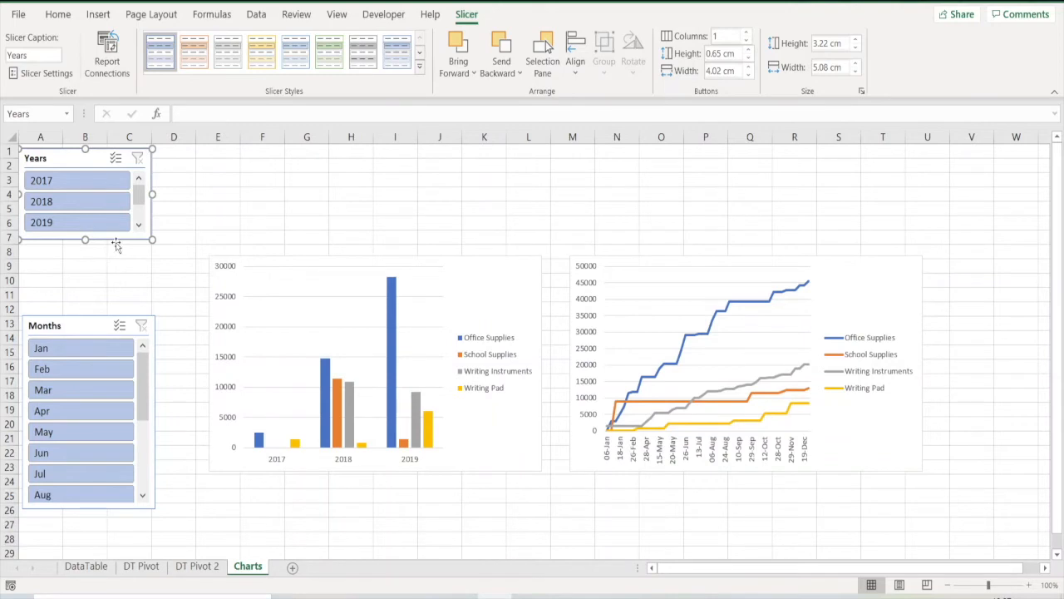
Filter the line chart with the Years slicer by 2018, 2017 and 2019 in turn.
click(92, 210)
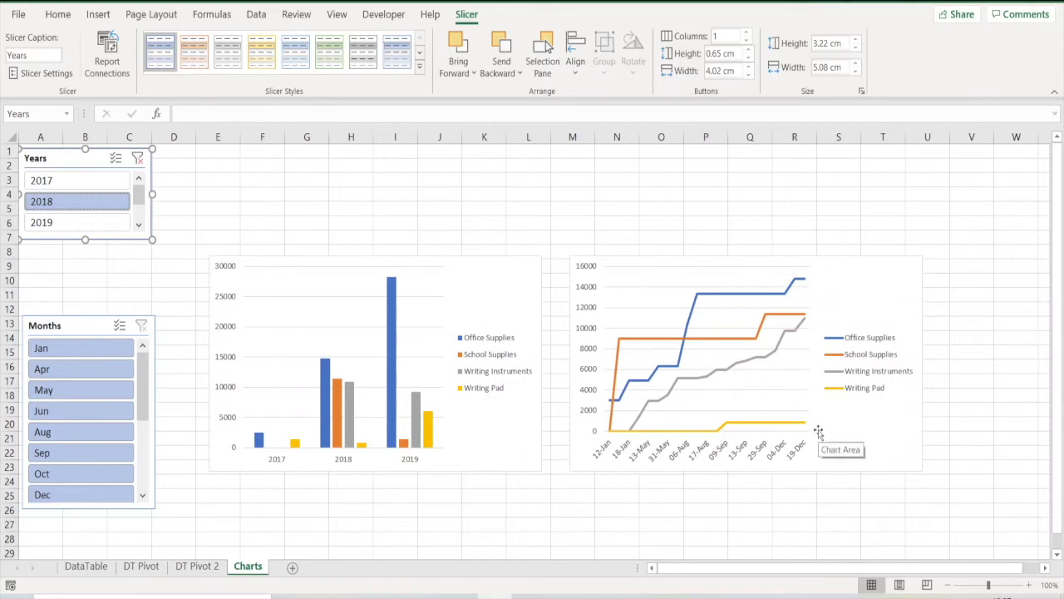
click(87, 185)
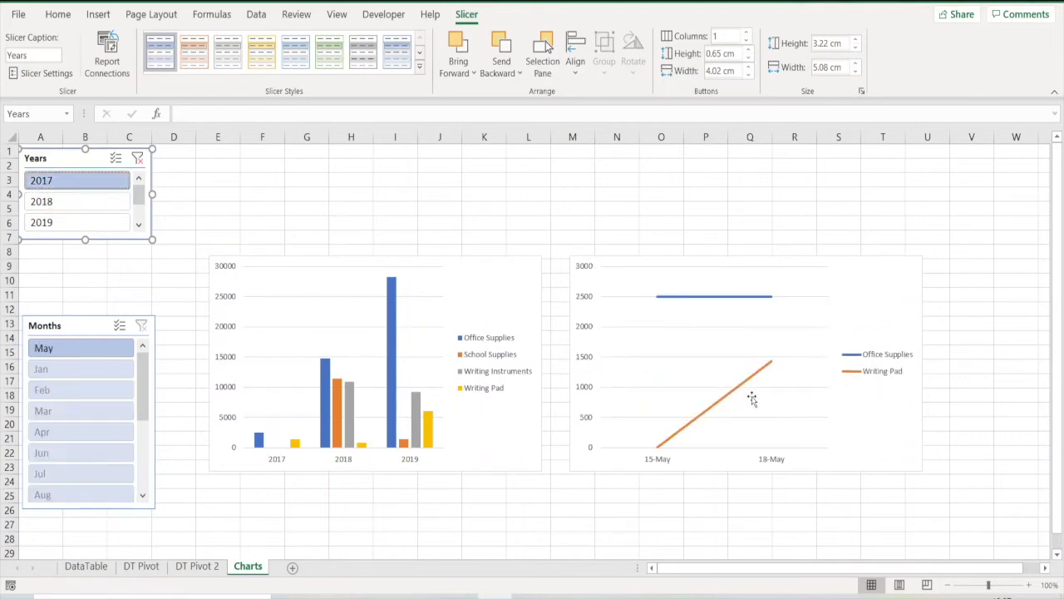
click(83, 223)
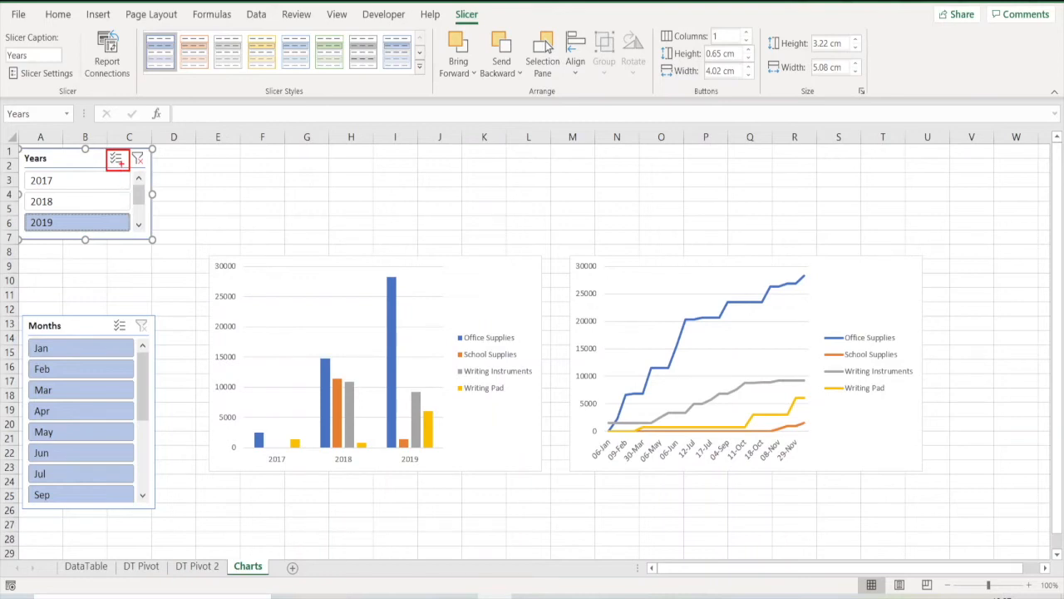
Turn on multi-select in the Years slicer to add 2017 to the 2019 selection, and clear the Years filter.
click(117, 159)
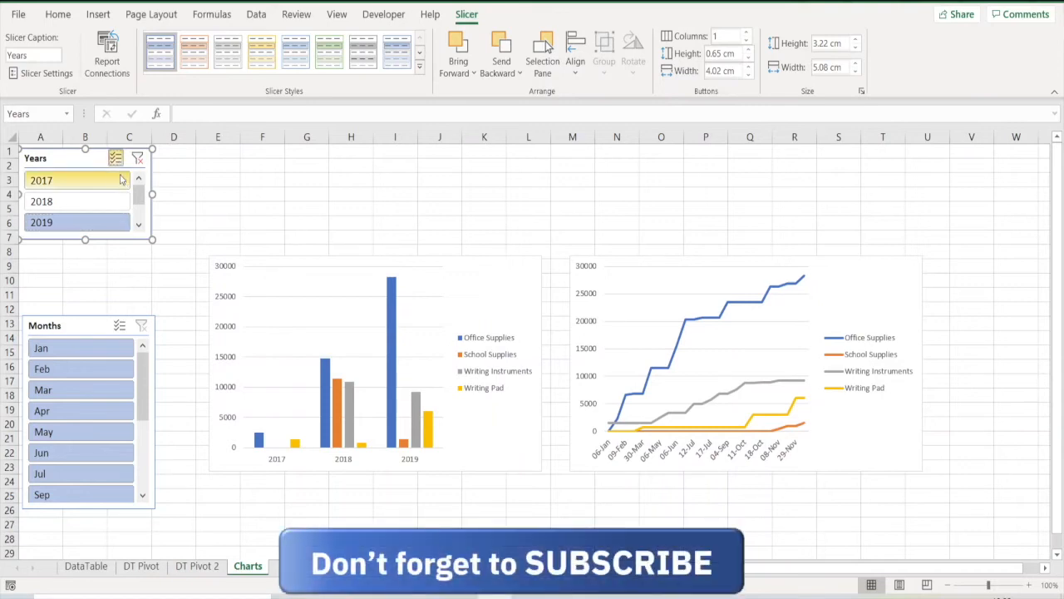
click(78, 186)
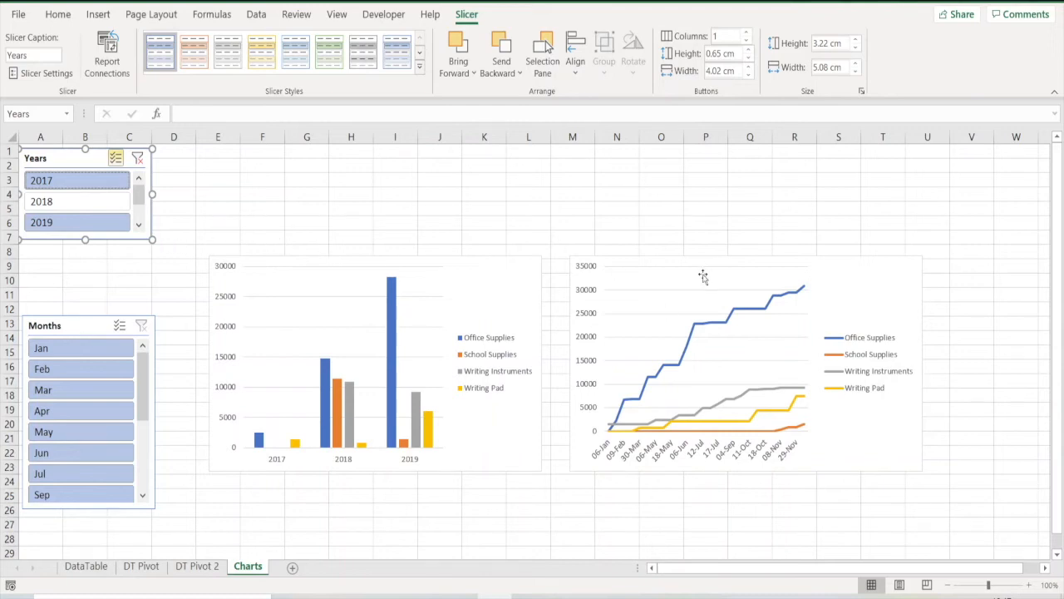
click(850, 287)
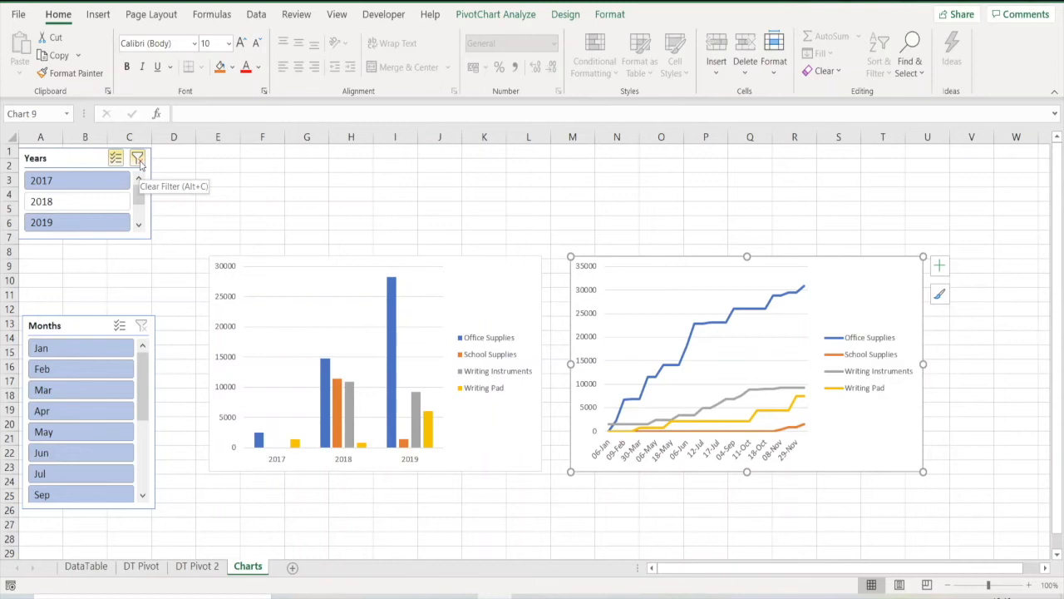
click(140, 164)
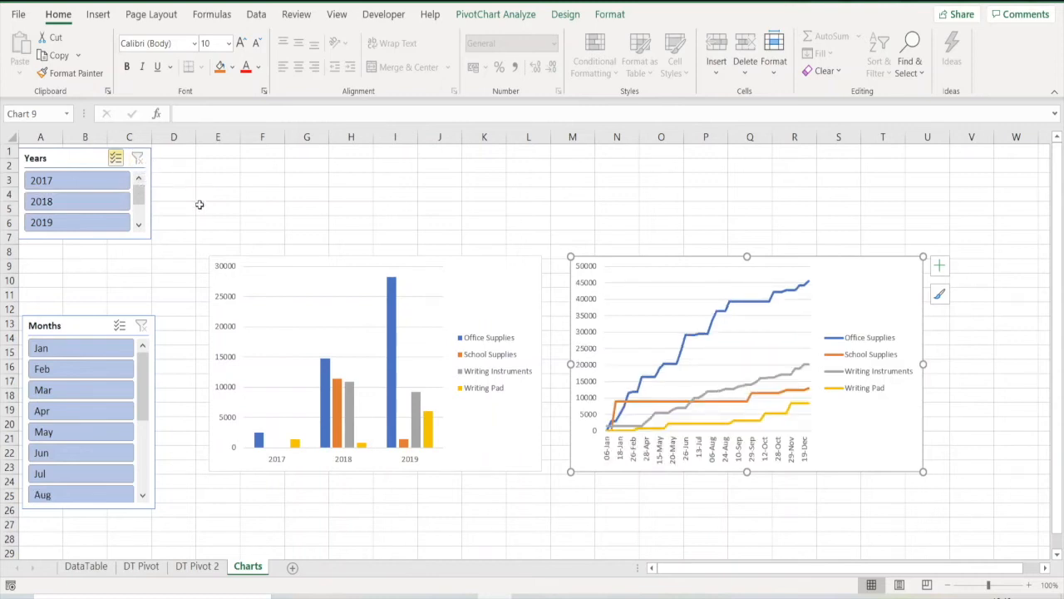
Connect the Years slicer to PivotTable2 on the DT Pivot sheet as well, keeping PivotTable5 connected.
right_click(70, 160)
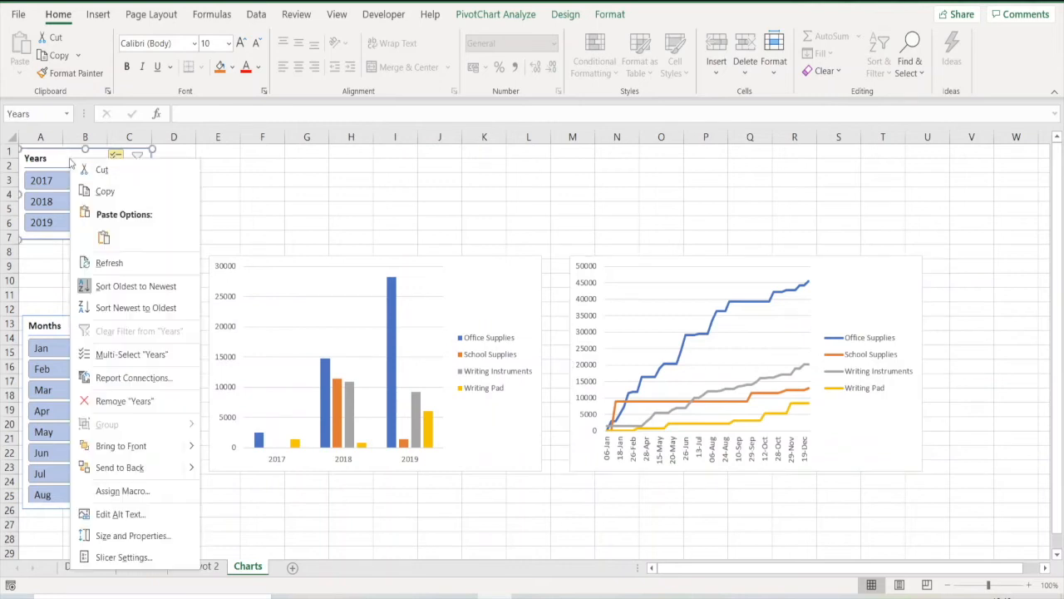
click(155, 380)
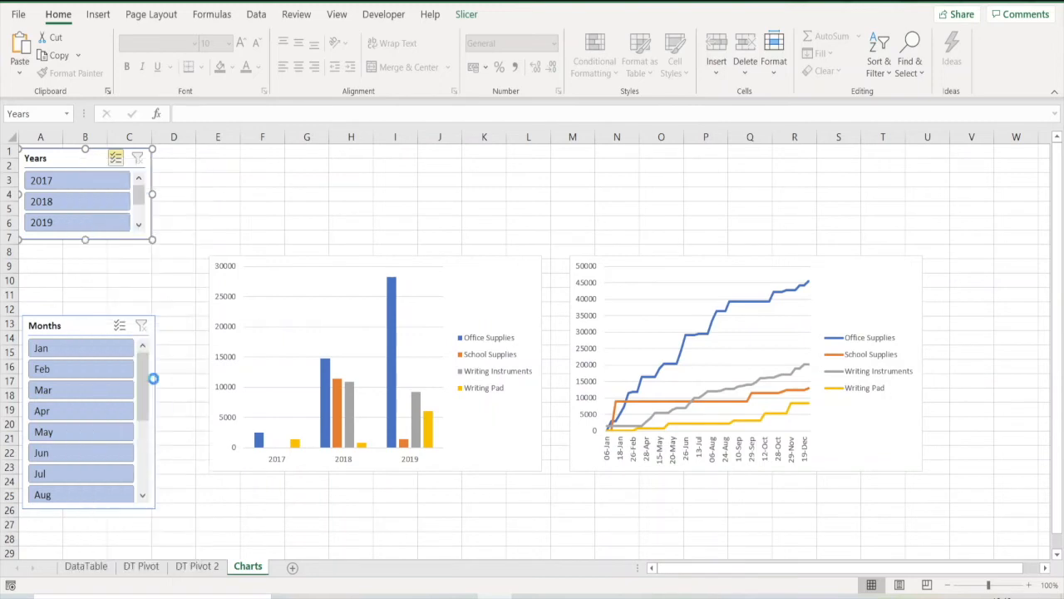
drag(173, 339, 906, 171)
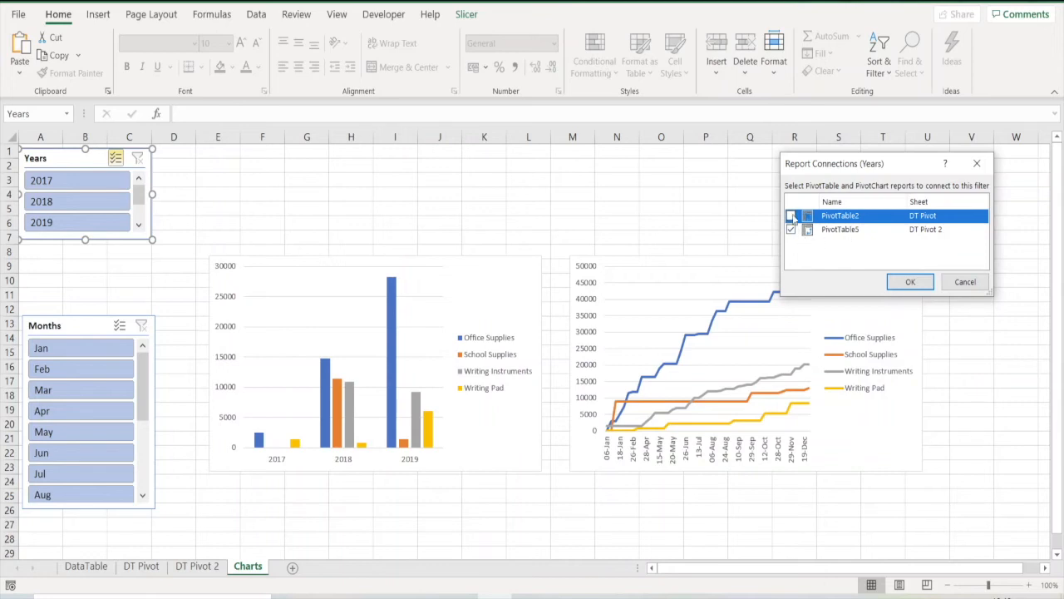
click(791, 216)
click(910, 283)
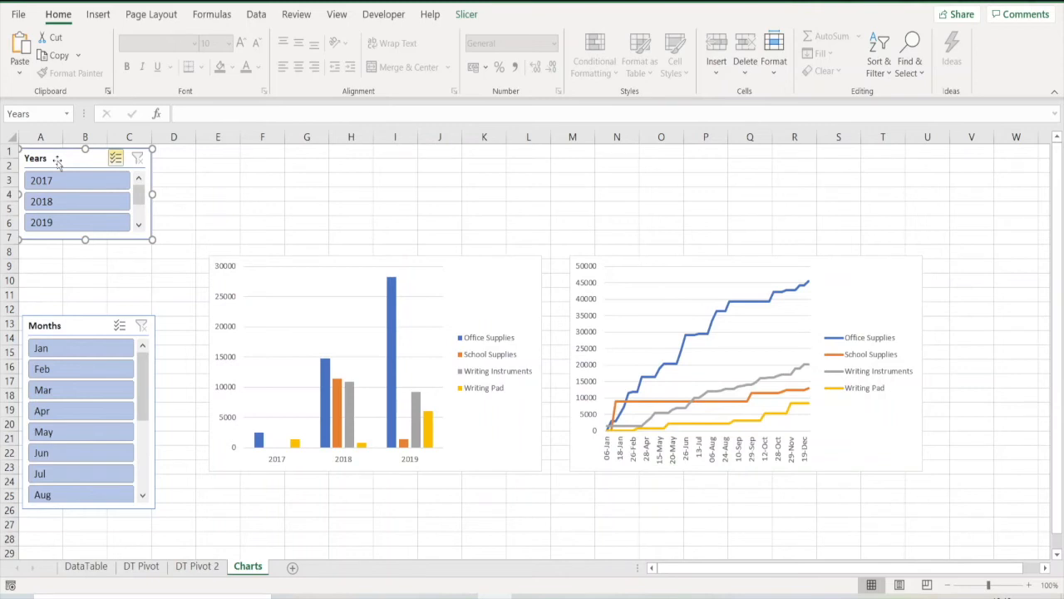
Filter both charts to 2018 by excluding 2017 and 2019 in the Years slicer, and clear the filter.
click(71, 184)
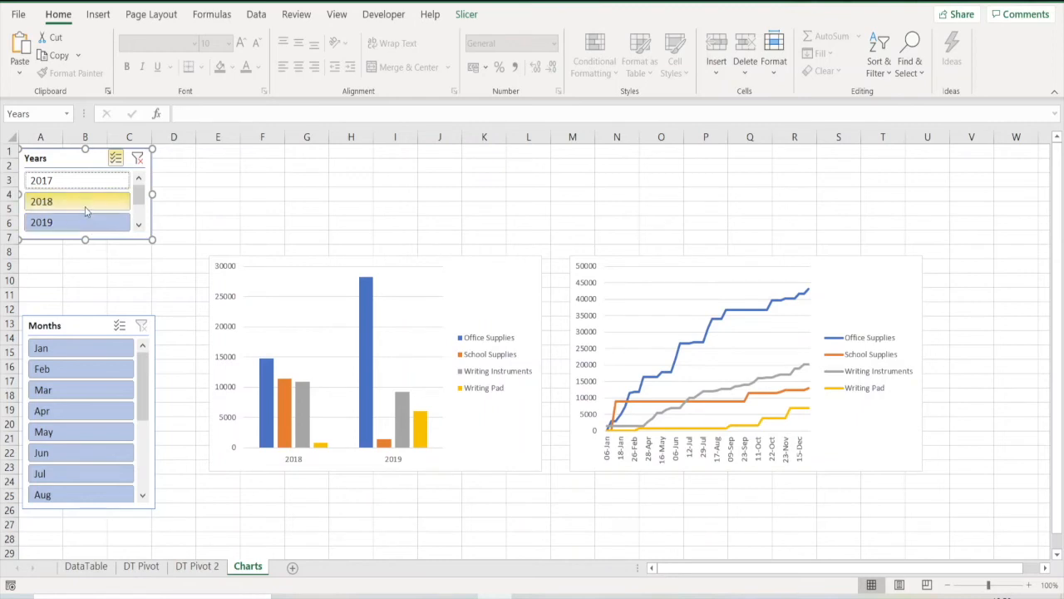
click(115, 158)
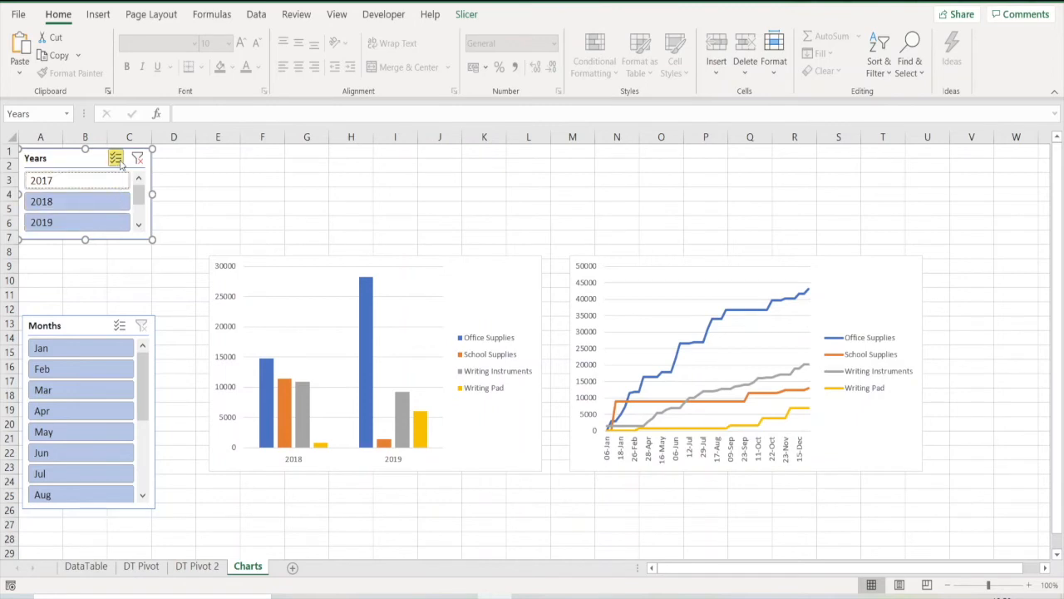
click(96, 223)
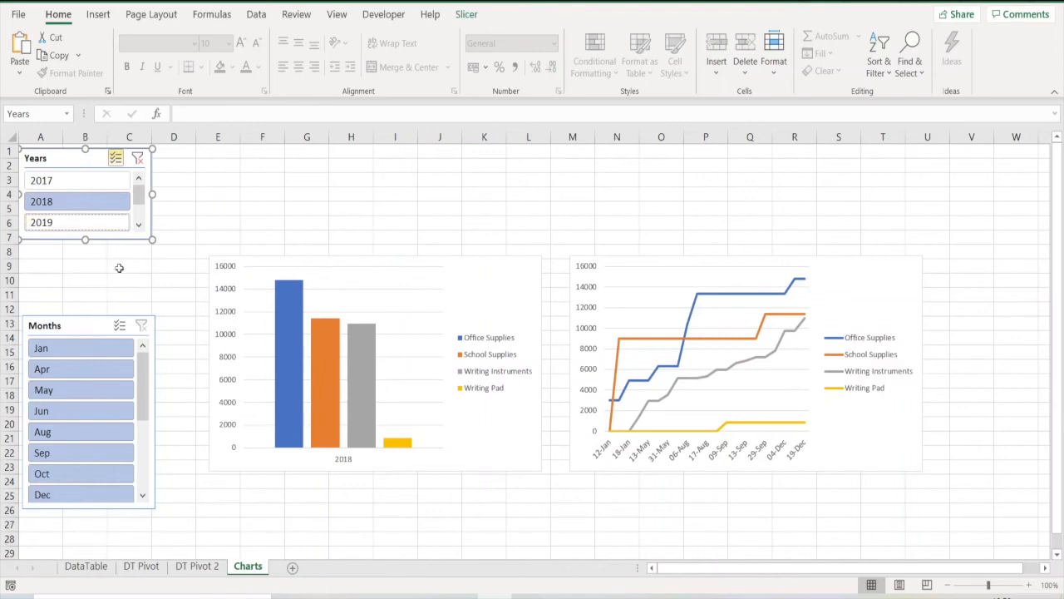
click(140, 162)
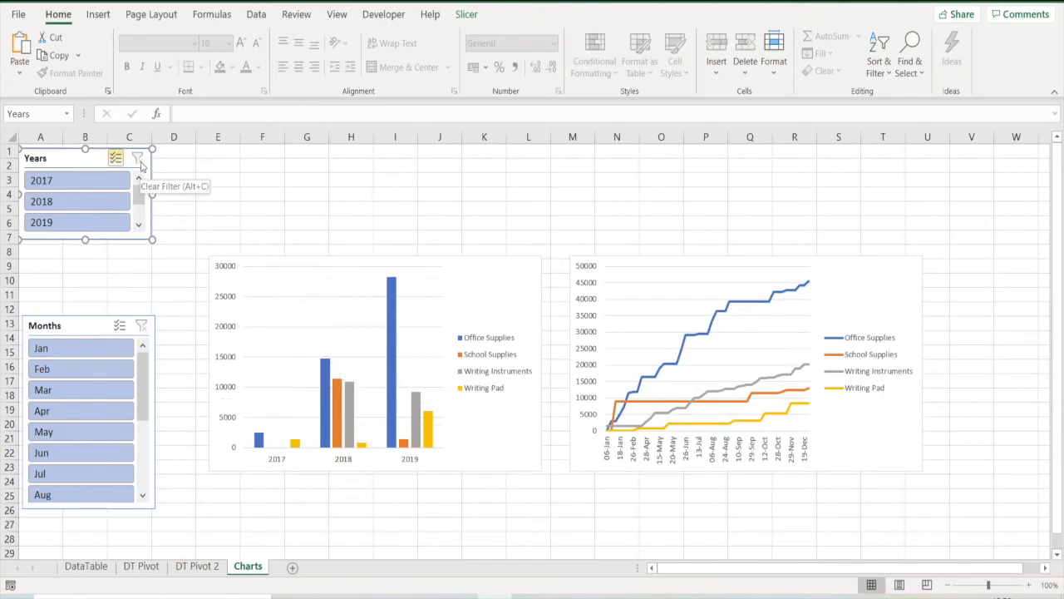
Connect the Months slicer to PivotTable2 on the DT Pivot sheet in addition to PivotTable5.
right_click(77, 327)
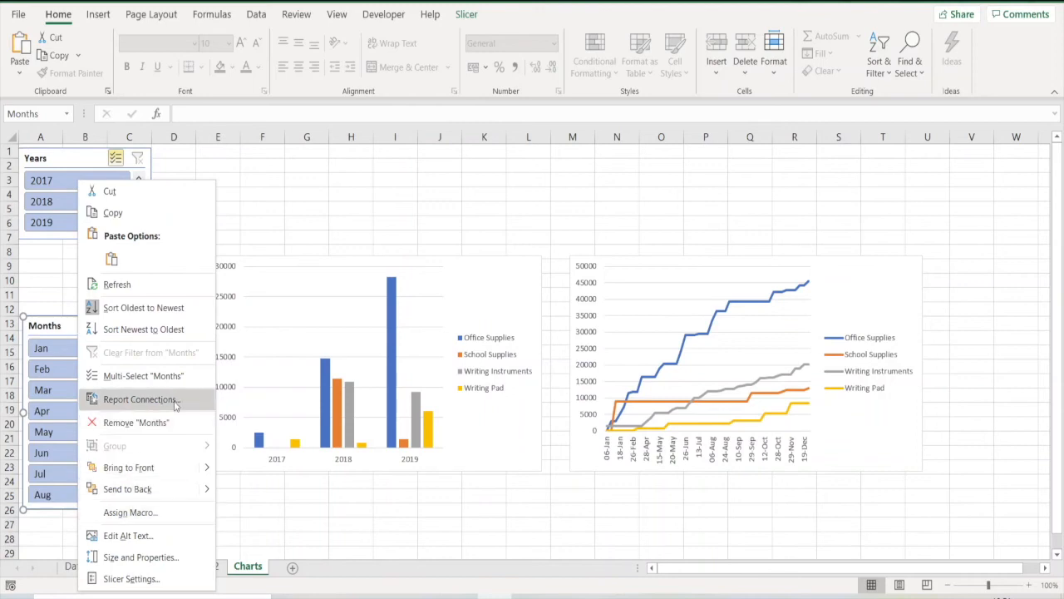
click(175, 403)
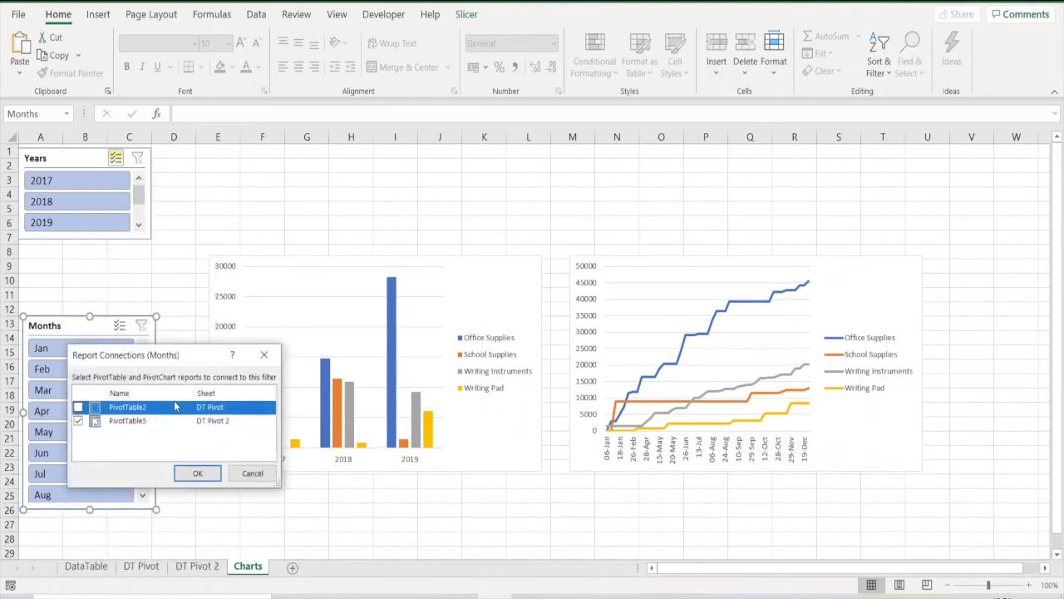
click(78, 407)
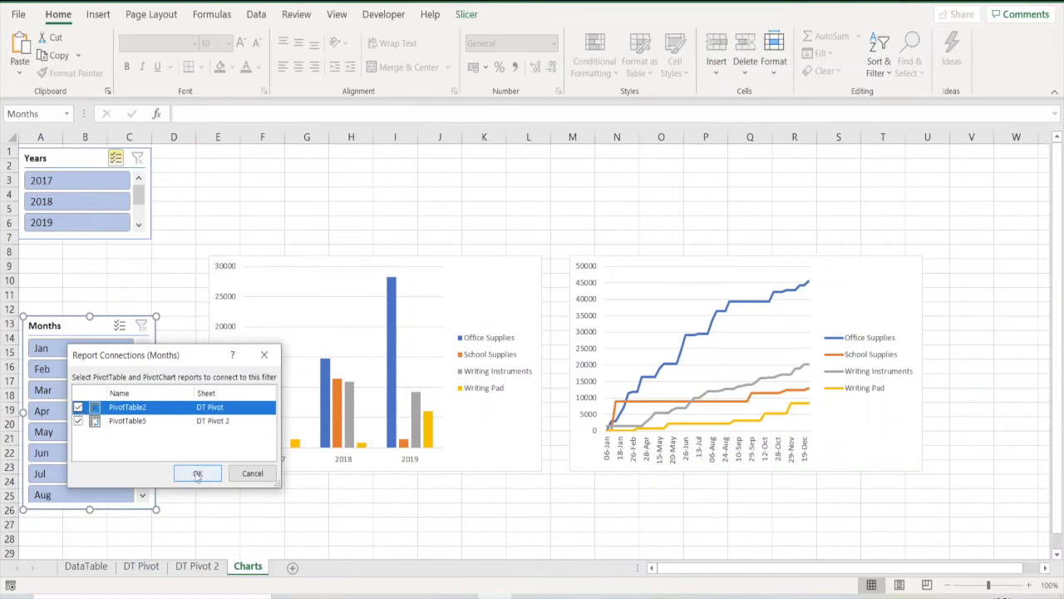
click(197, 473)
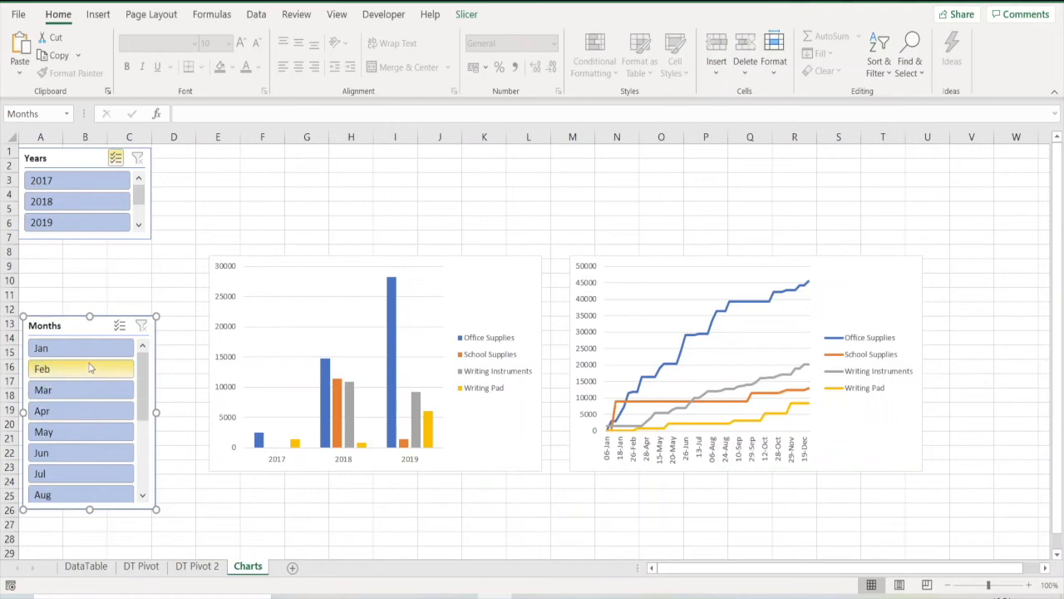
Filter both charts to May with the Months slicer and clear the filter again.
click(86, 435)
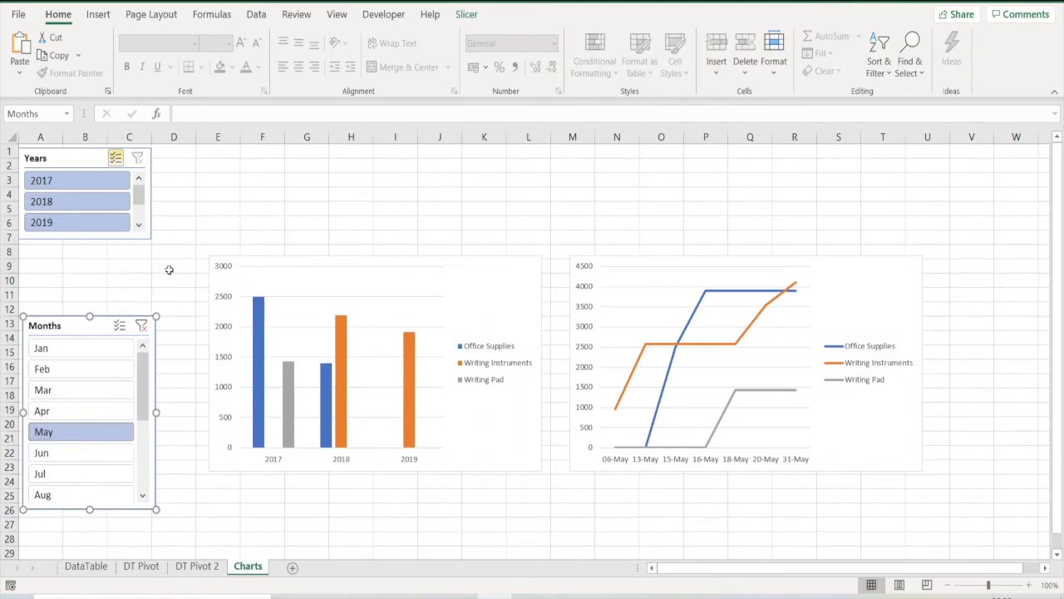
click(142, 330)
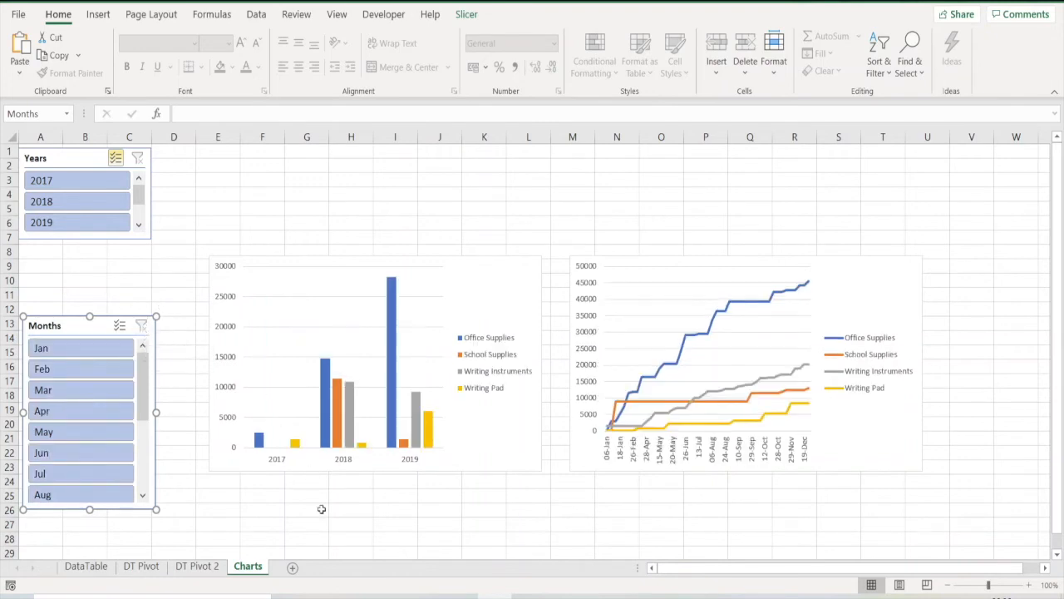
Open the DT Pivot sheet with the yearly category sales pivot table.
click(151, 572)
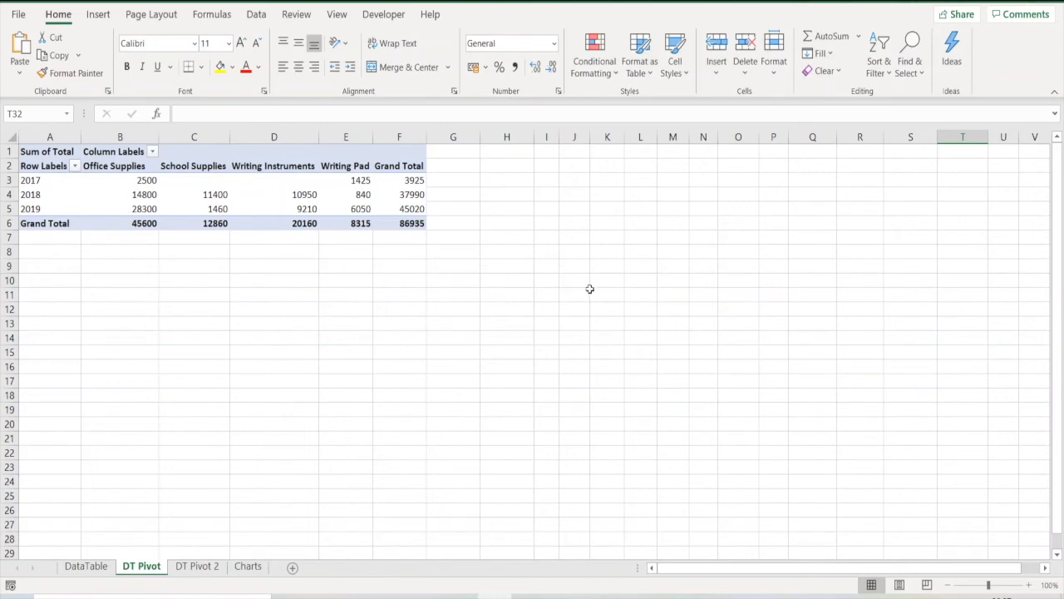
Enter the formula =E3 in cell J9 to reference the 2017 Writing Pad total directly.
click(582, 268)
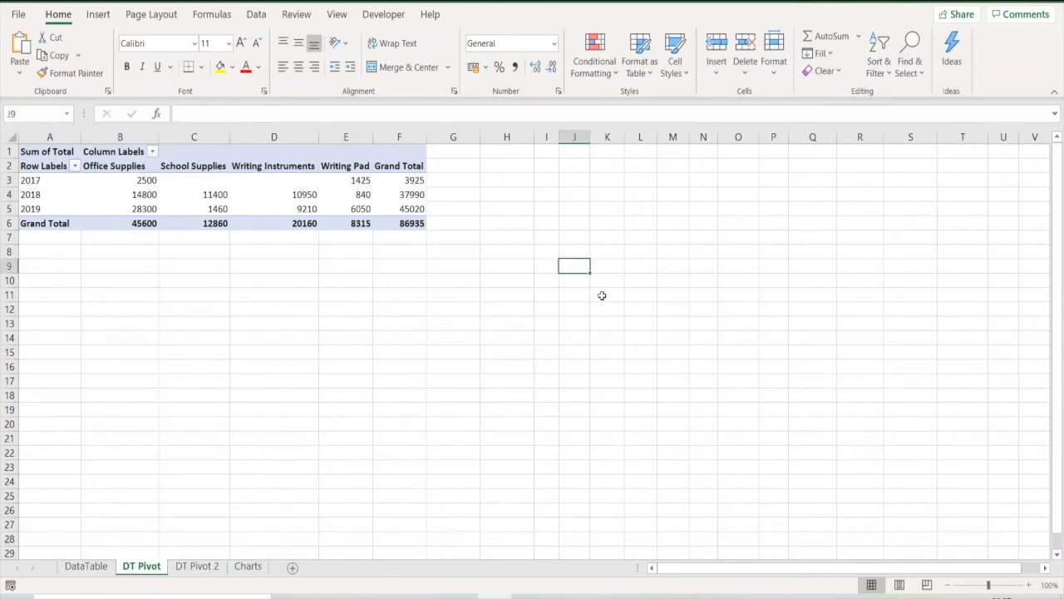
text(=)
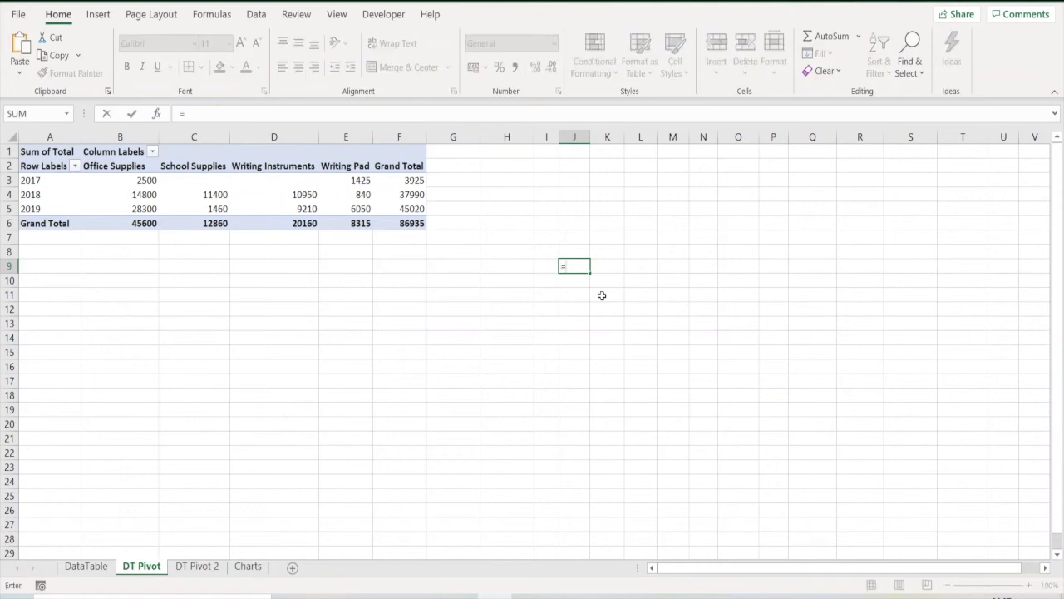
text(E)
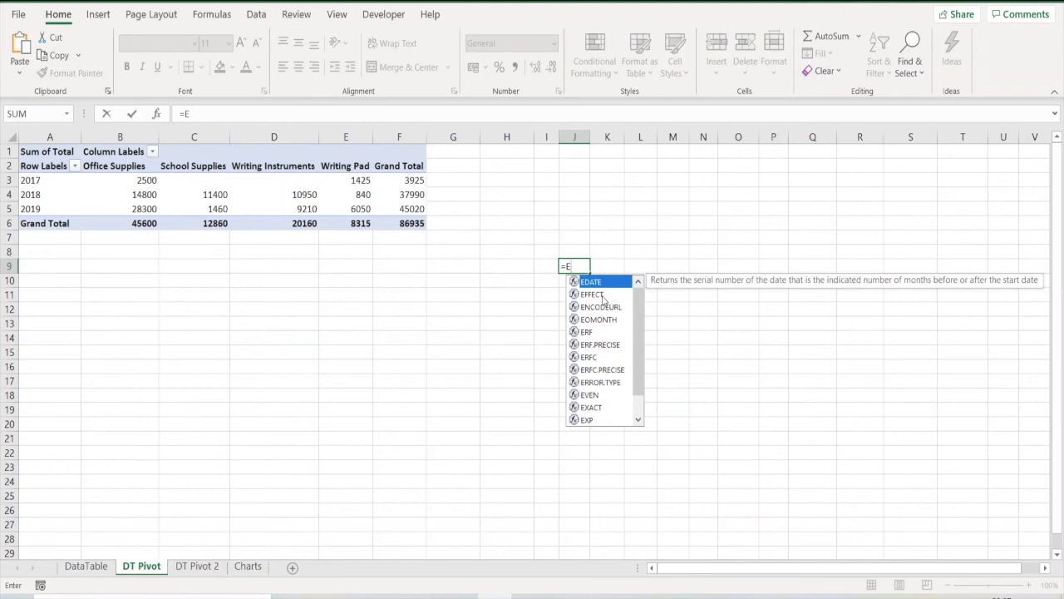
text(3)
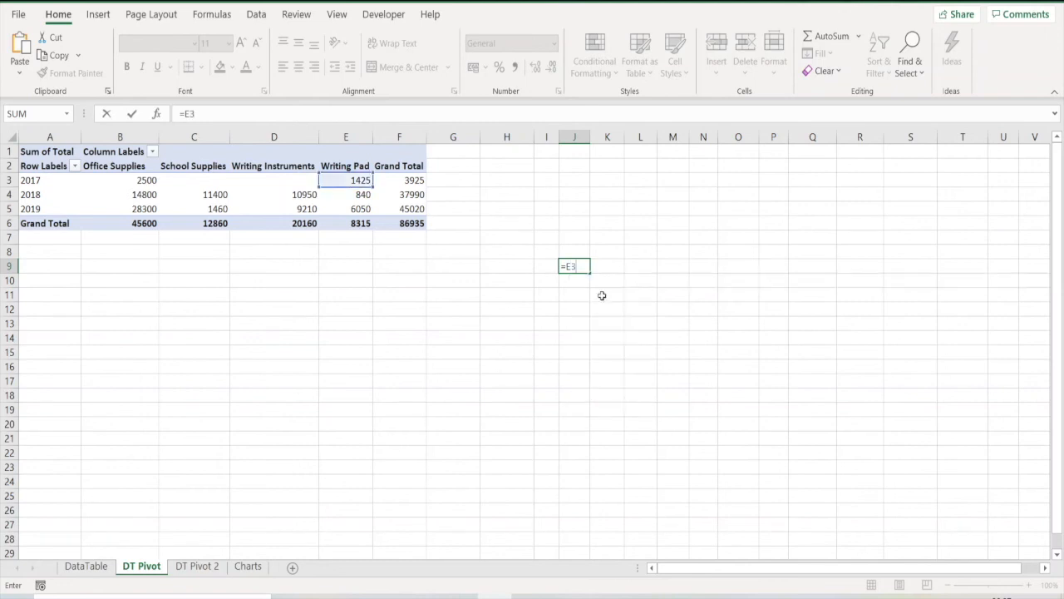
key(Return)
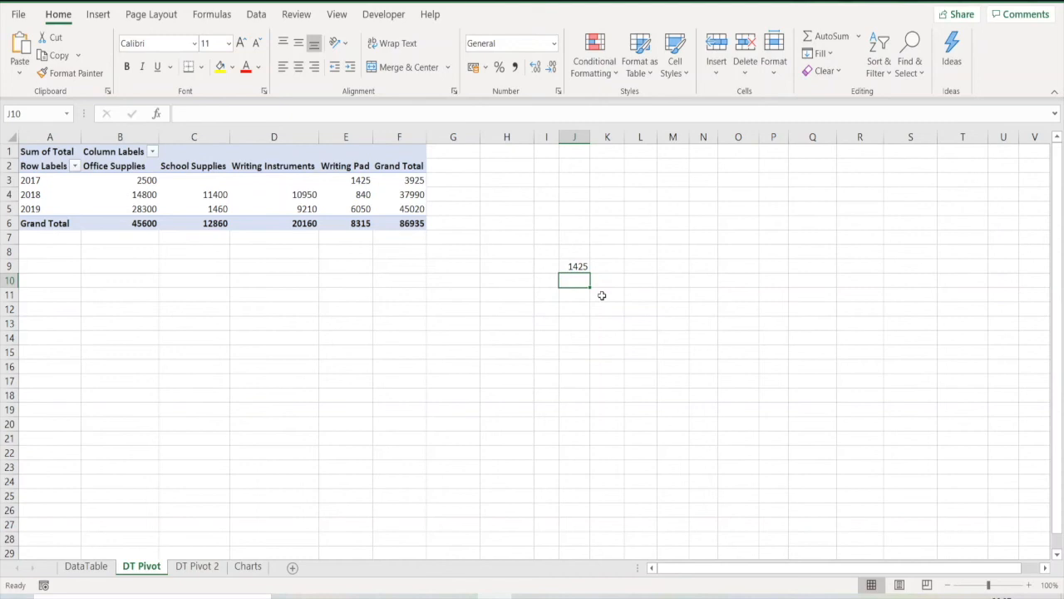
Fill the direct-reference formula from J9 down through J11.
click(578, 266)
drag(592, 277, 592, 285)
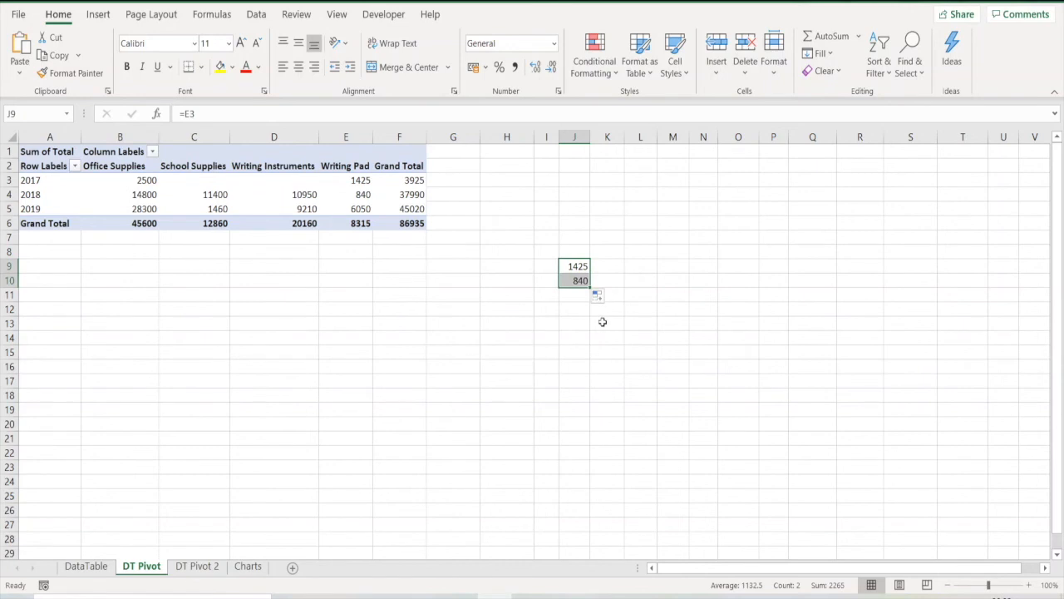
drag(591, 288, 592, 300)
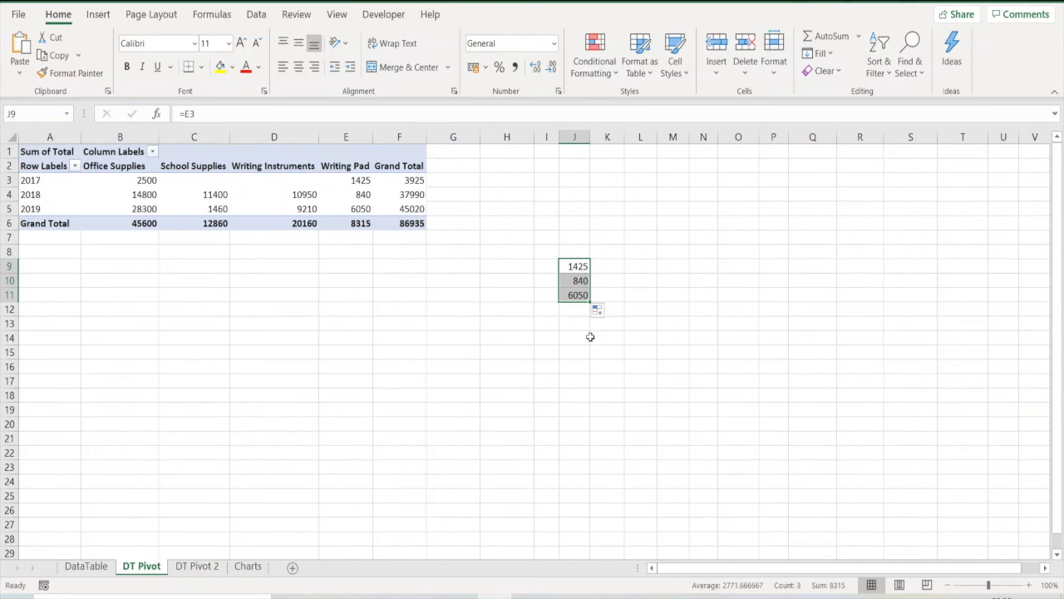
In L9, build a GETPIVOTDATA formula by referencing the pivot table's Writing Pad value for 2017.
click(638, 266)
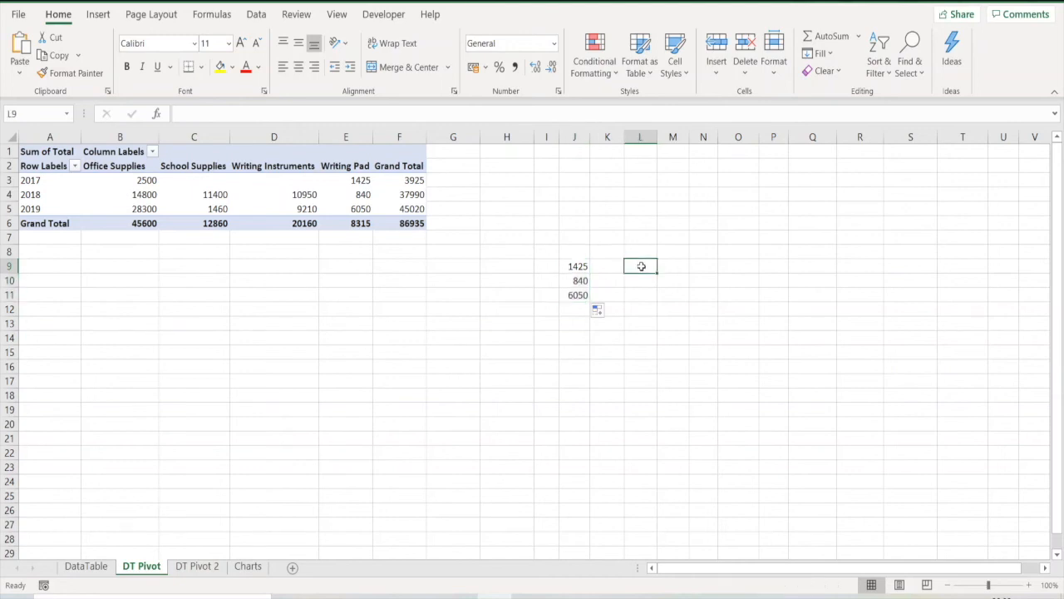
text(=)
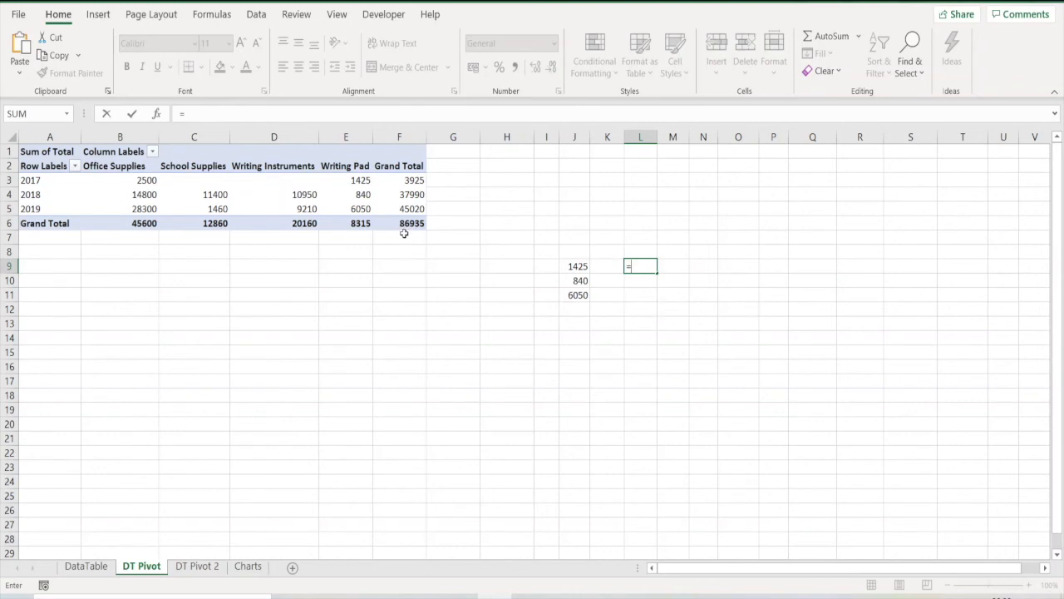
click(364, 180)
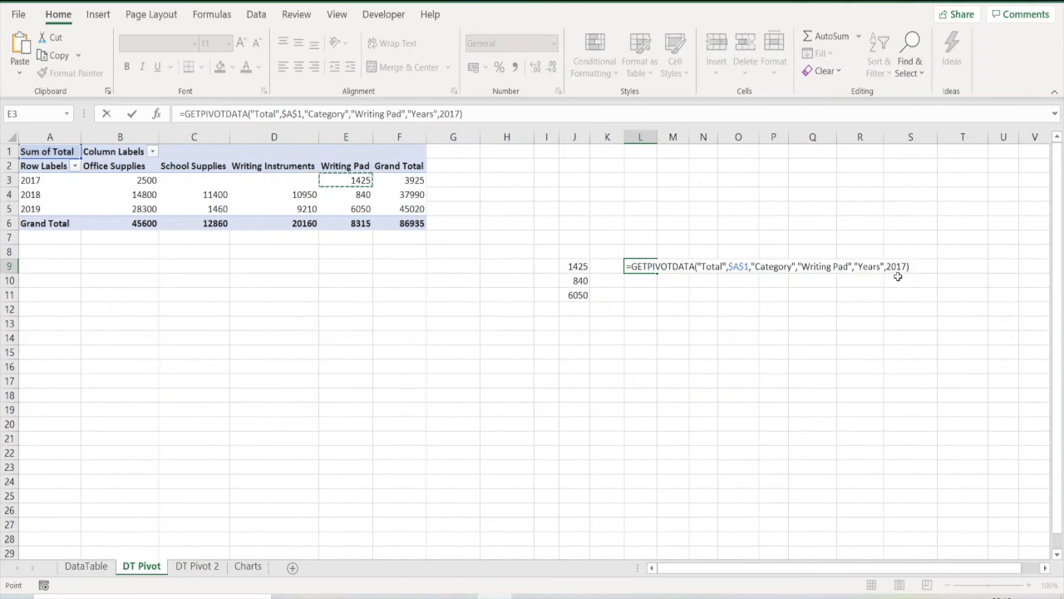
key(Return)
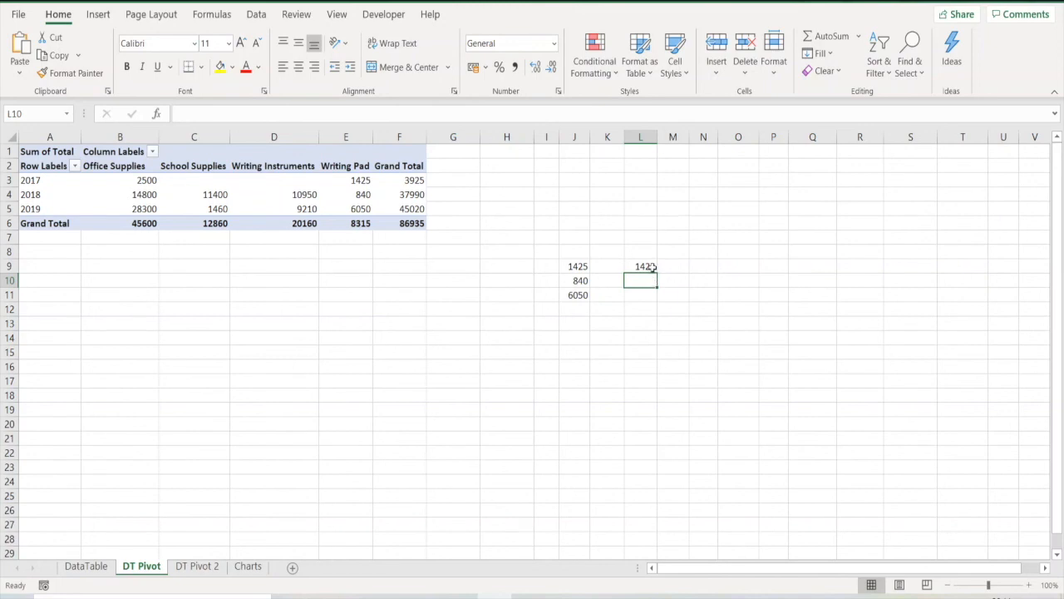
Fill the GETPIVOTDATA formula from L9 down through L11 and inspect the copied formulas in L10 and L11.
click(649, 267)
drag(657, 274, 665, 309)
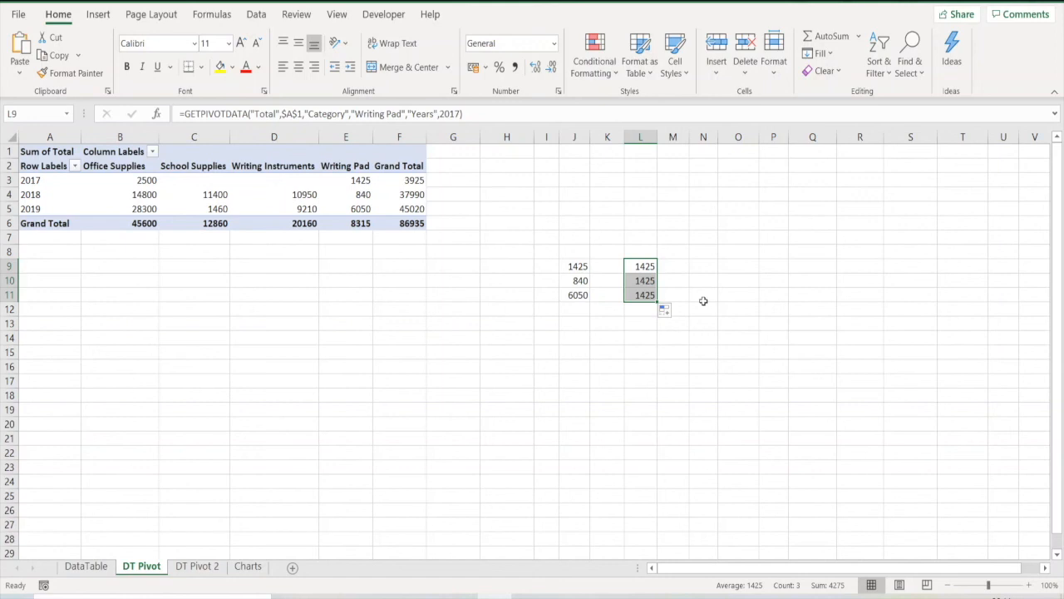
click(647, 282)
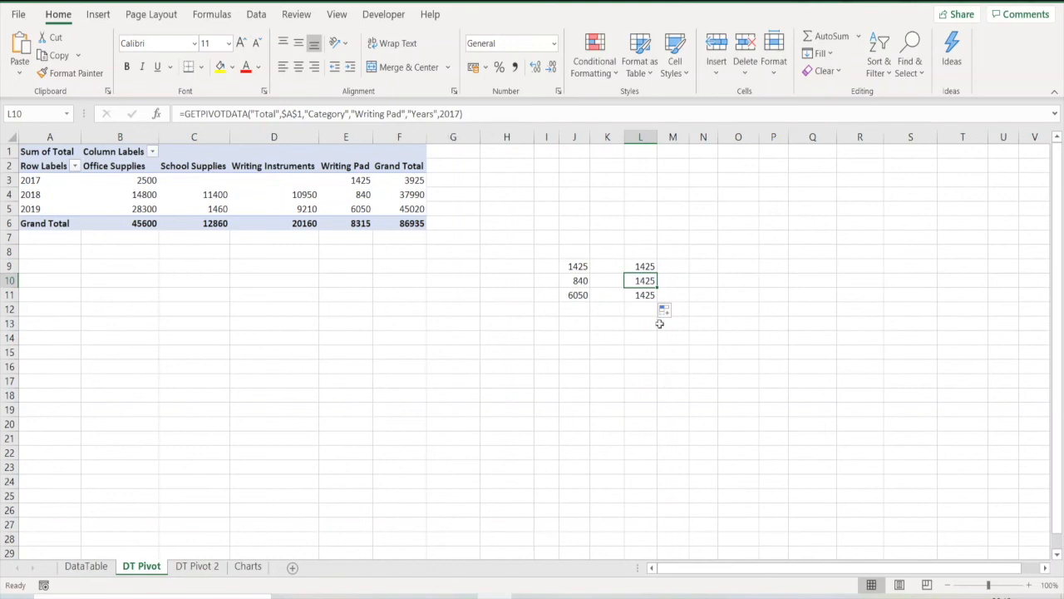
click(652, 297)
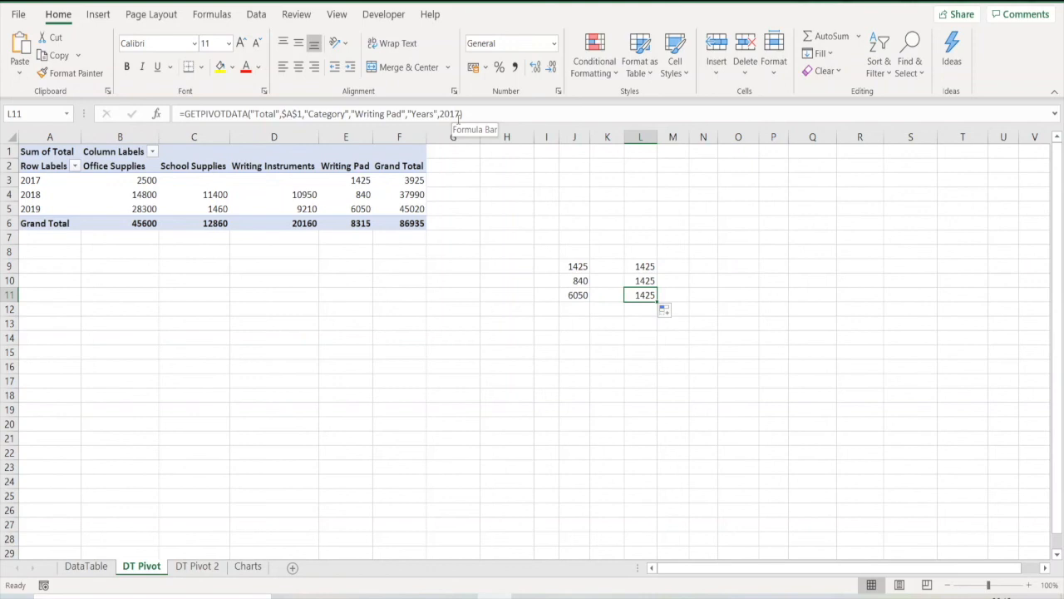
Replace the hard-coded year 2017 in L9's GETPIVOTDATA formula with a reference to cell A3.
click(647, 266)
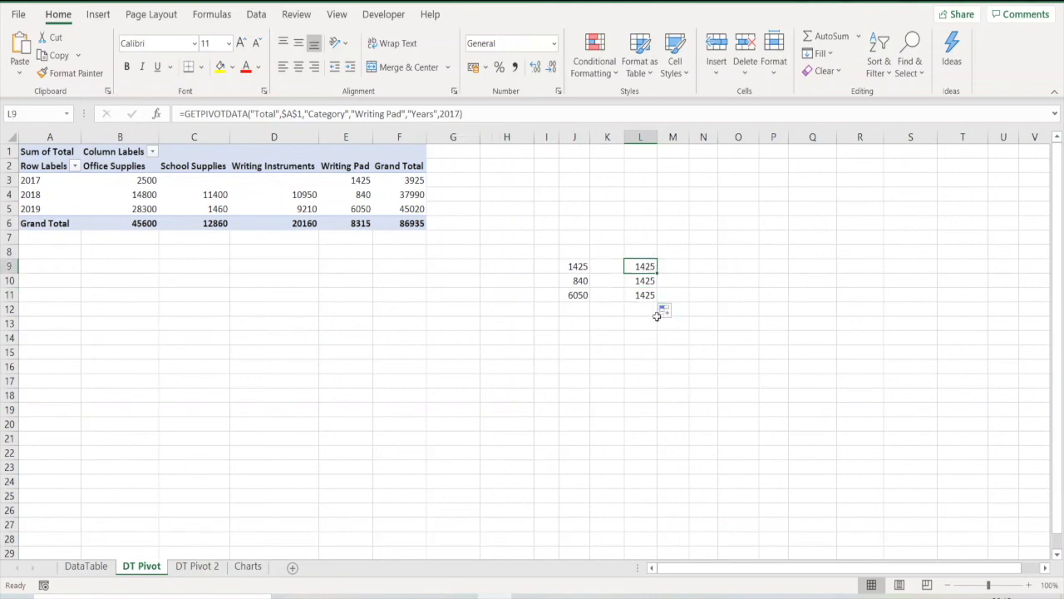
drag(440, 114, 461, 114)
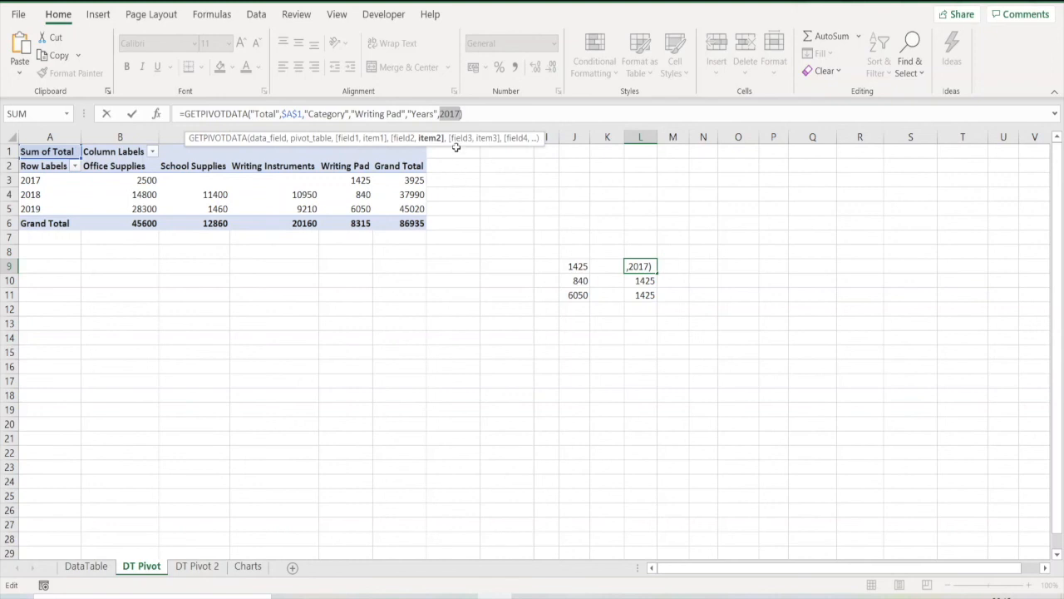
click(34, 180)
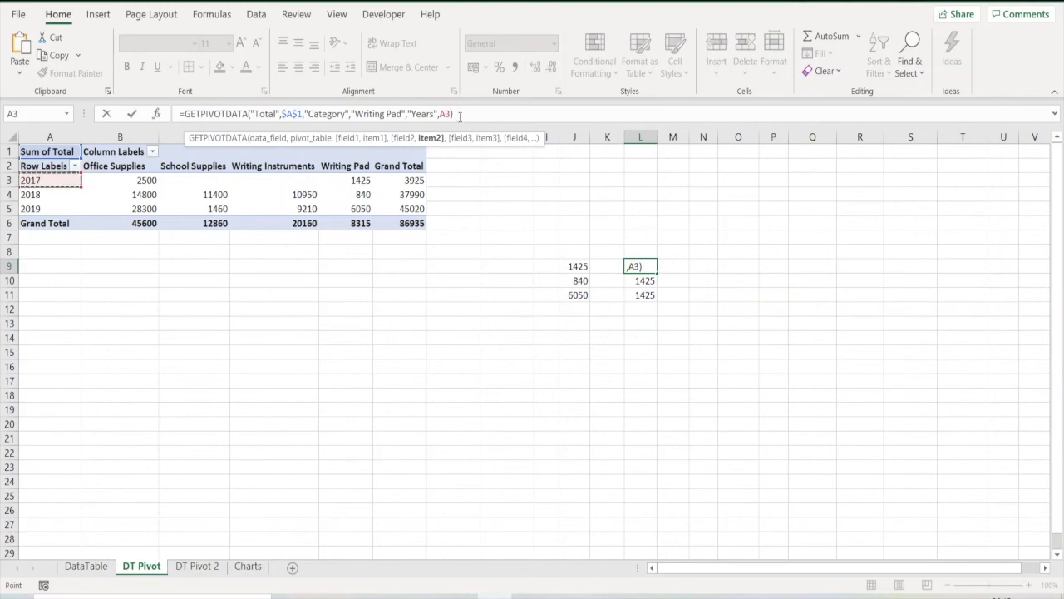
key(Return)
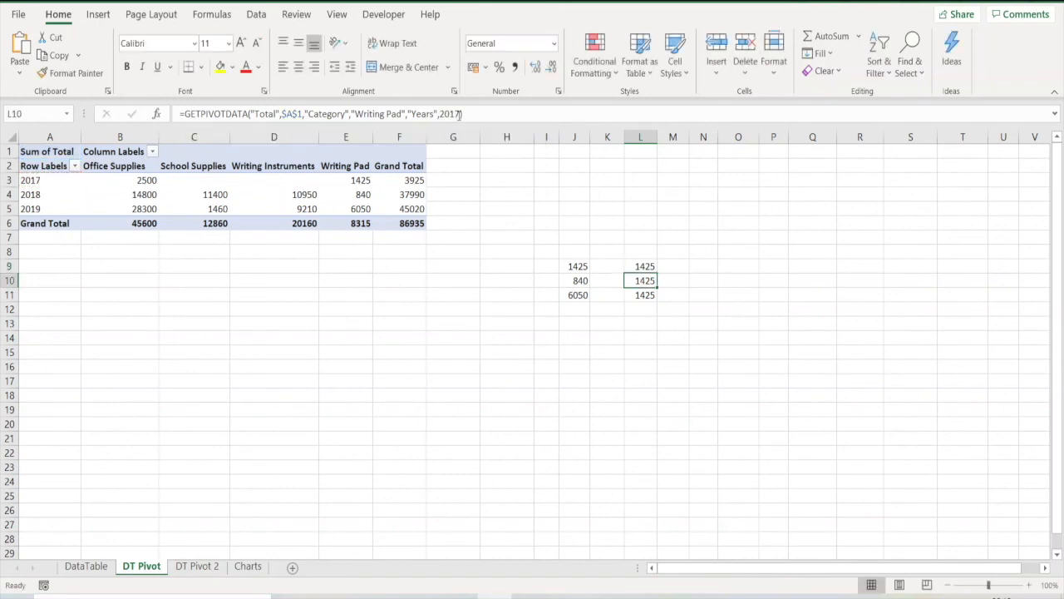
Fill the revised GETPIVOTDATA formula from L9 down through L11 and check the year reference in each cell.
click(649, 266)
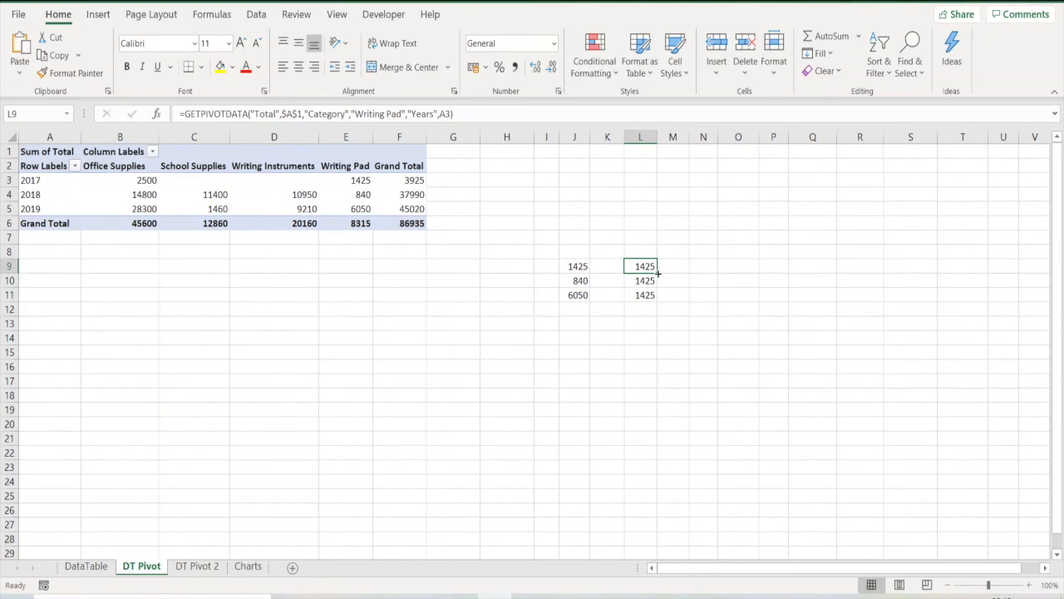
drag(657, 273, 658, 306)
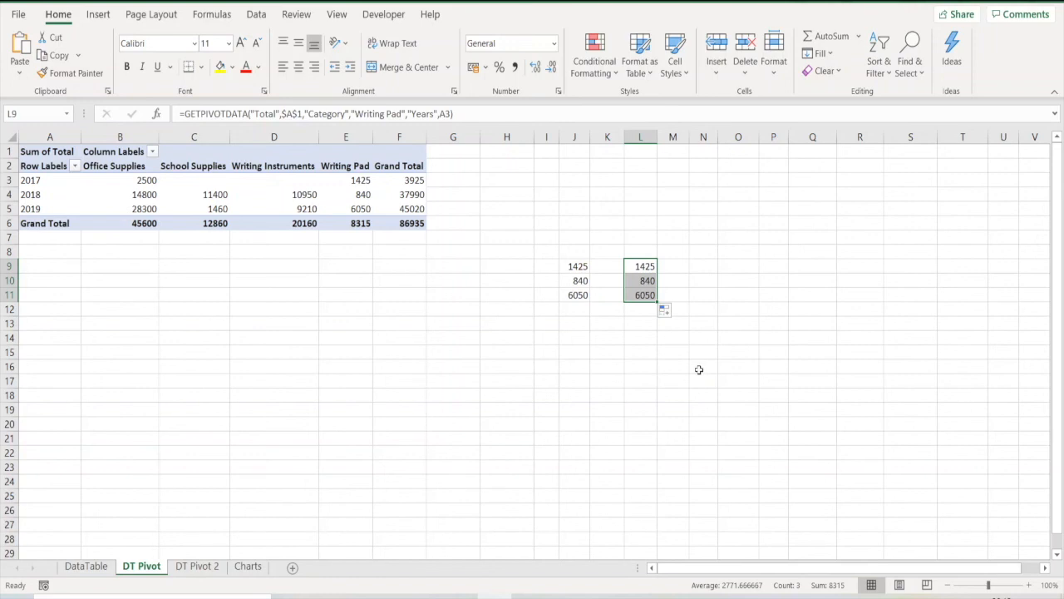
click(637, 283)
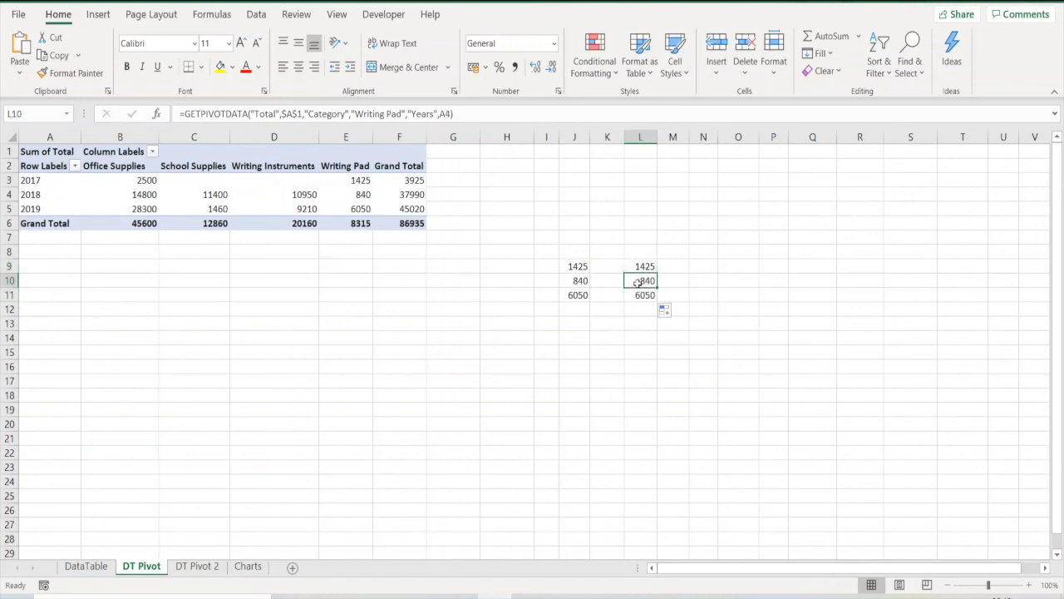
click(645, 266)
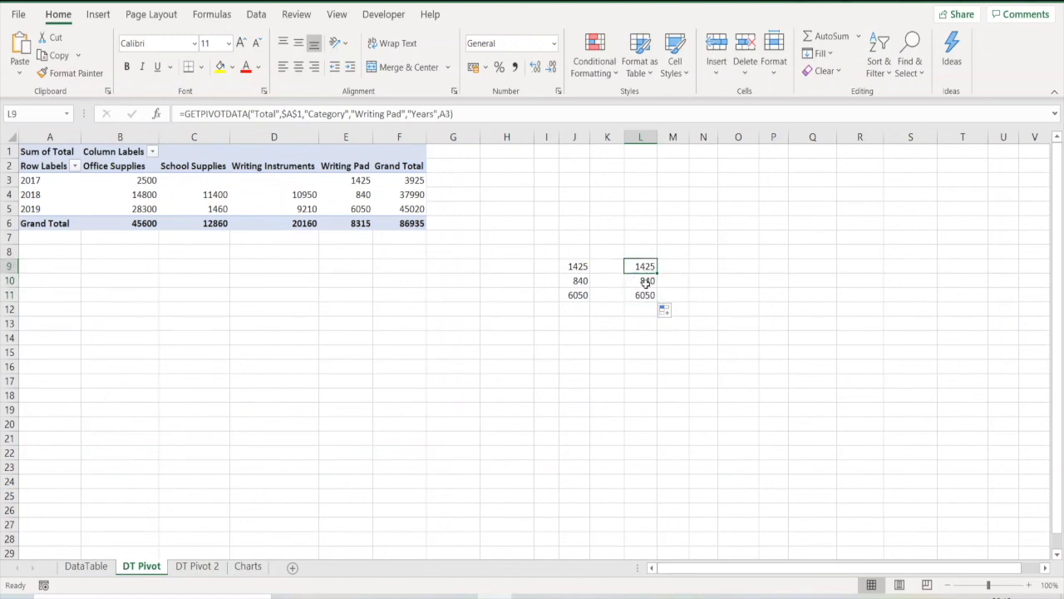
click(646, 283)
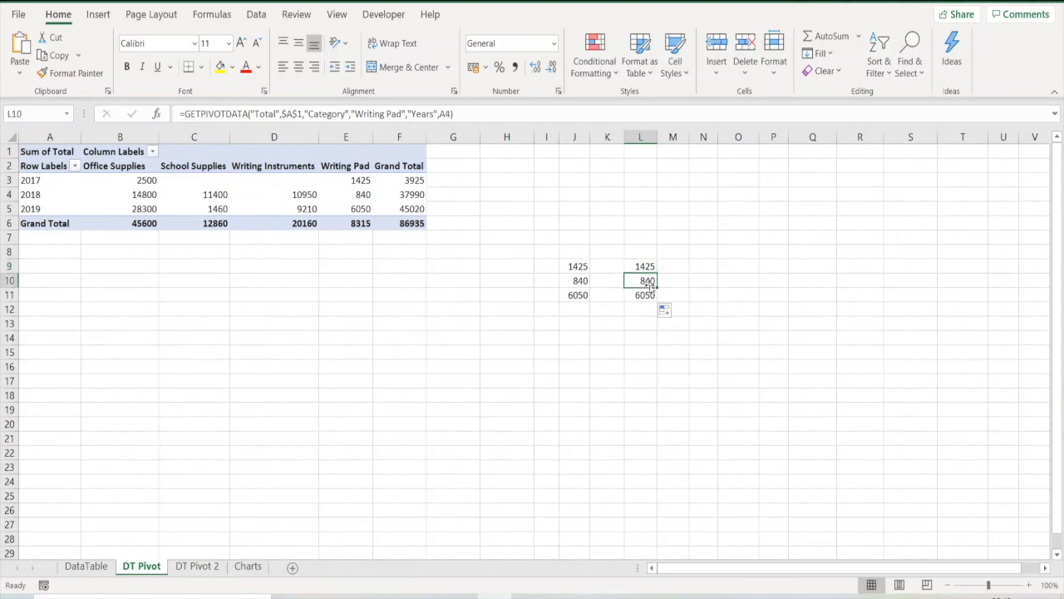
click(646, 294)
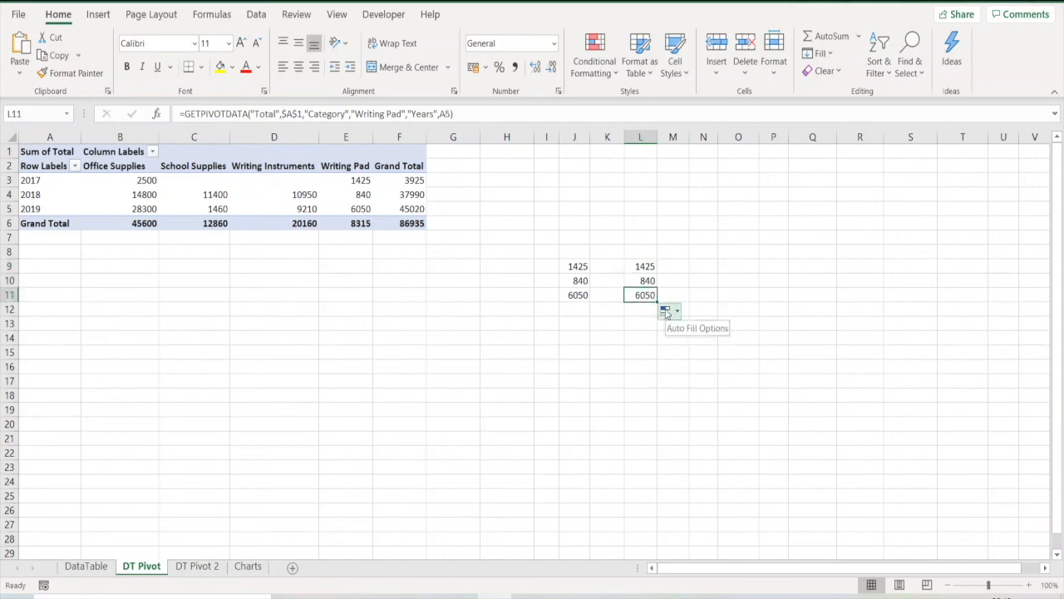